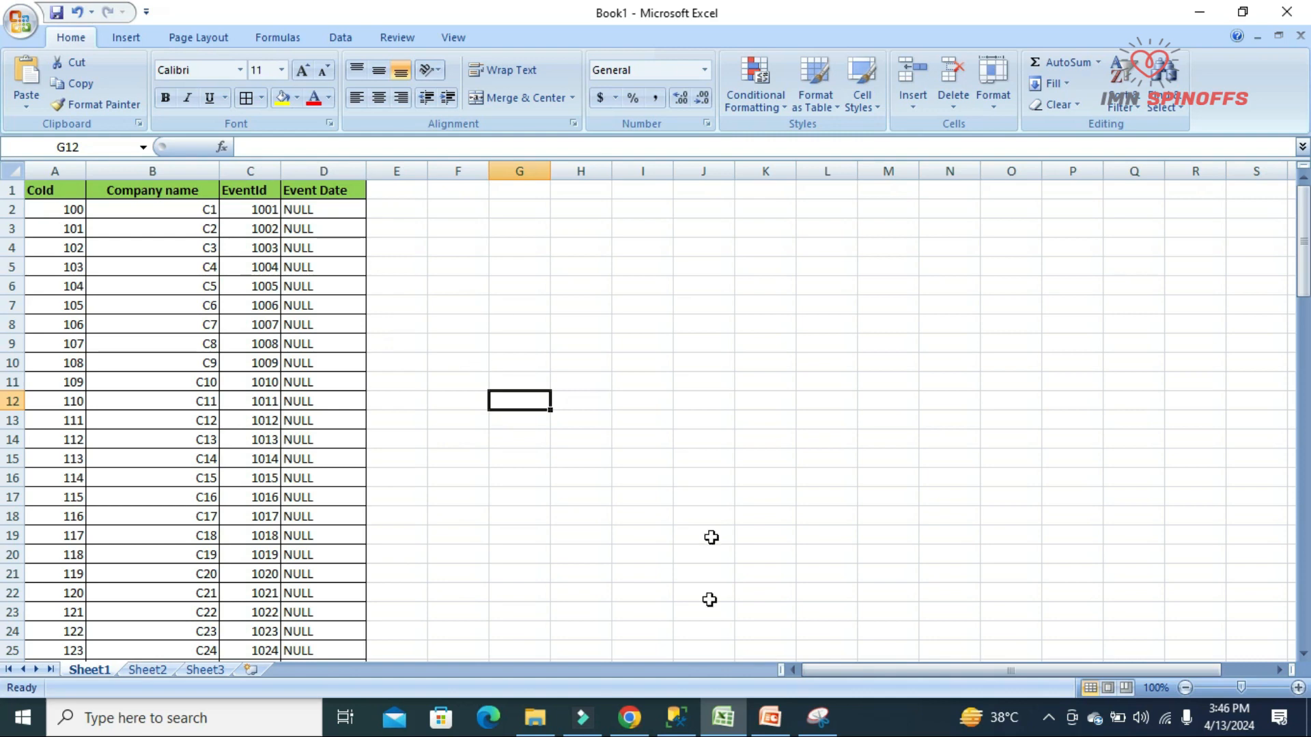
# - Switch to SQL Server Management Studio and execute the CREATE TABLE COMPANY query with the CoId, Company Name, EventId and Event Date columns
pyautogui.click(676, 717)
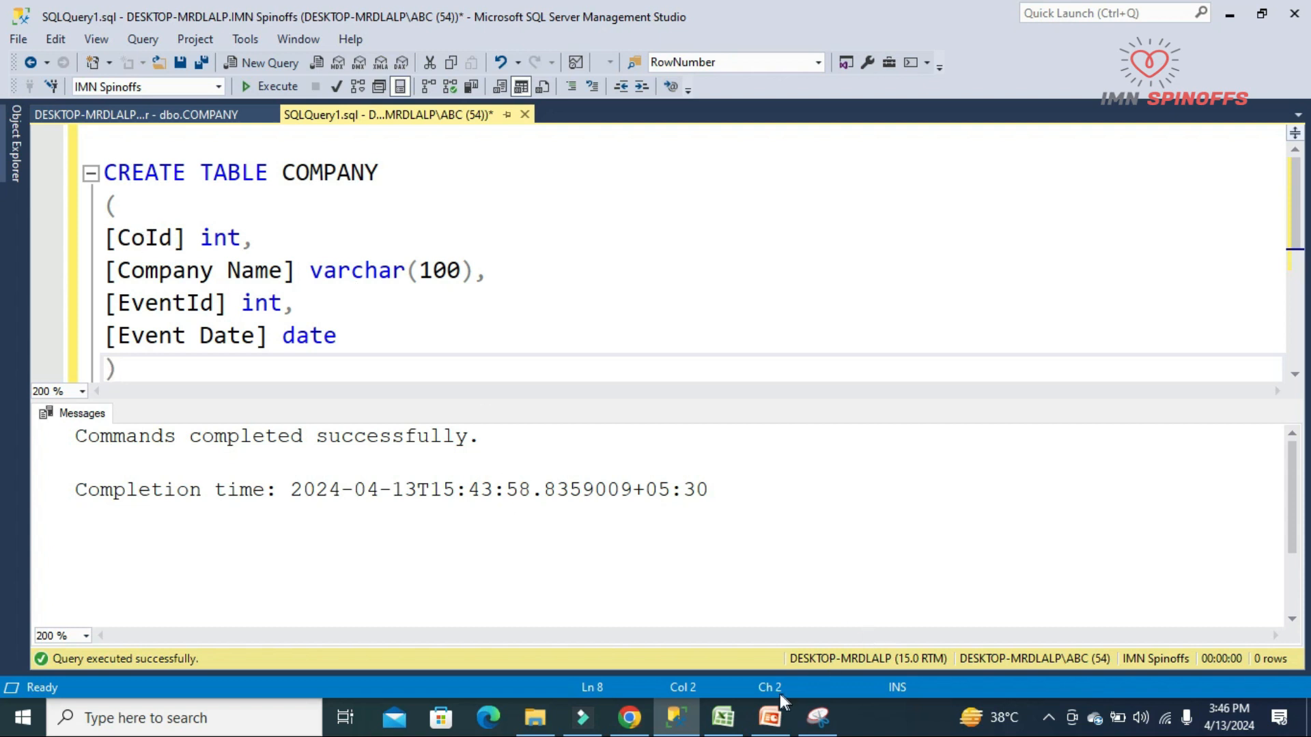
pyautogui.click(718, 726)
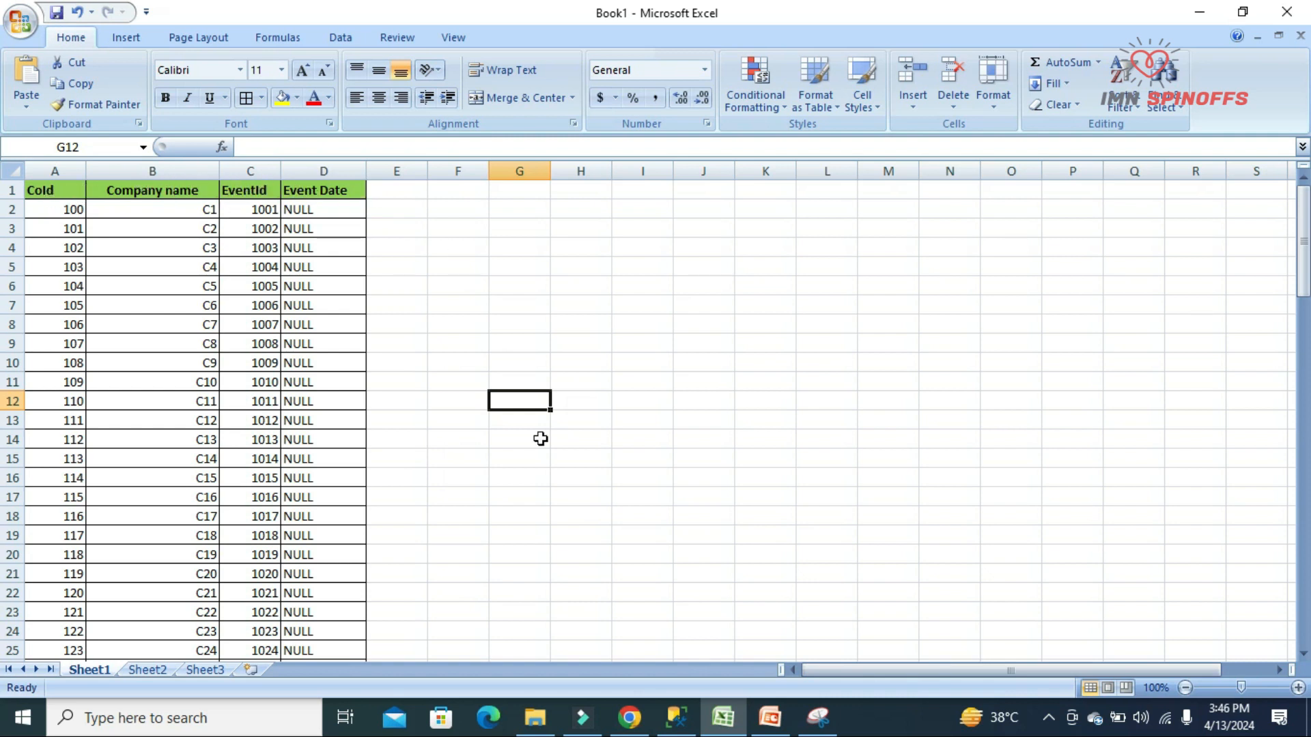
pyautogui.click(678, 722)
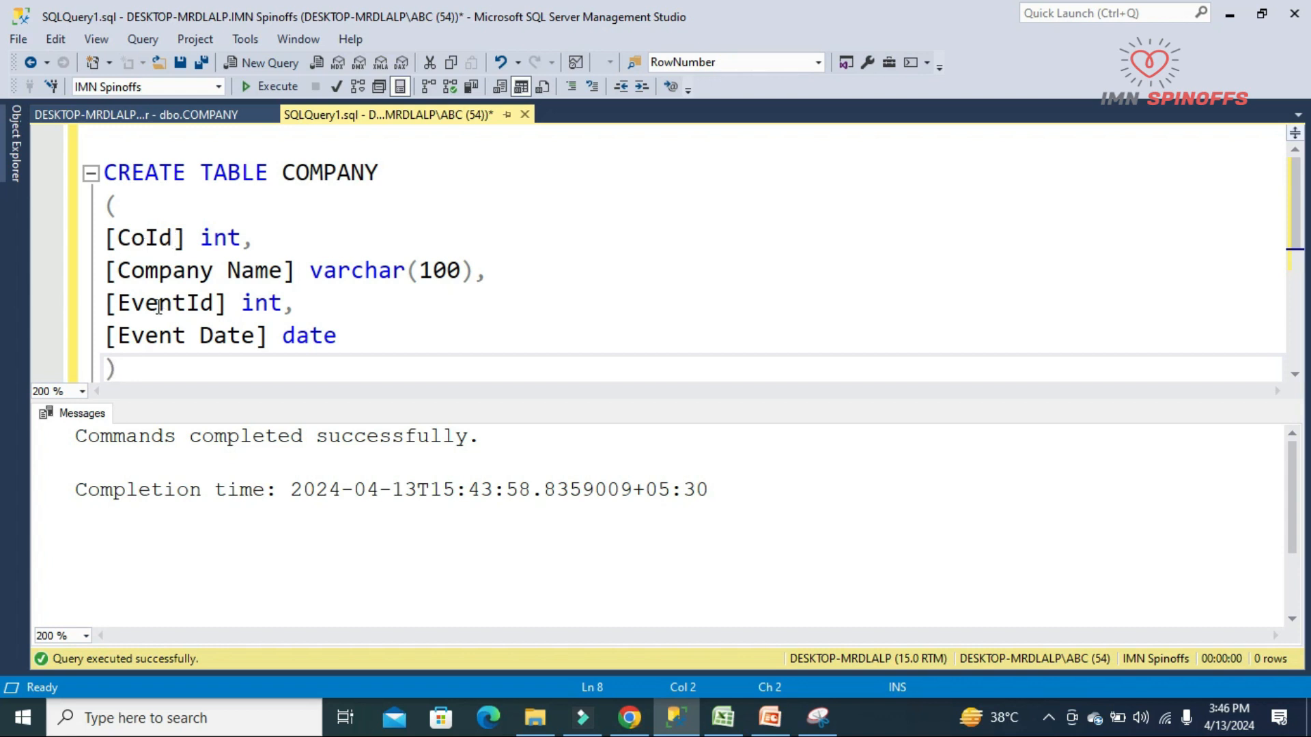
pyautogui.click(212, 338)
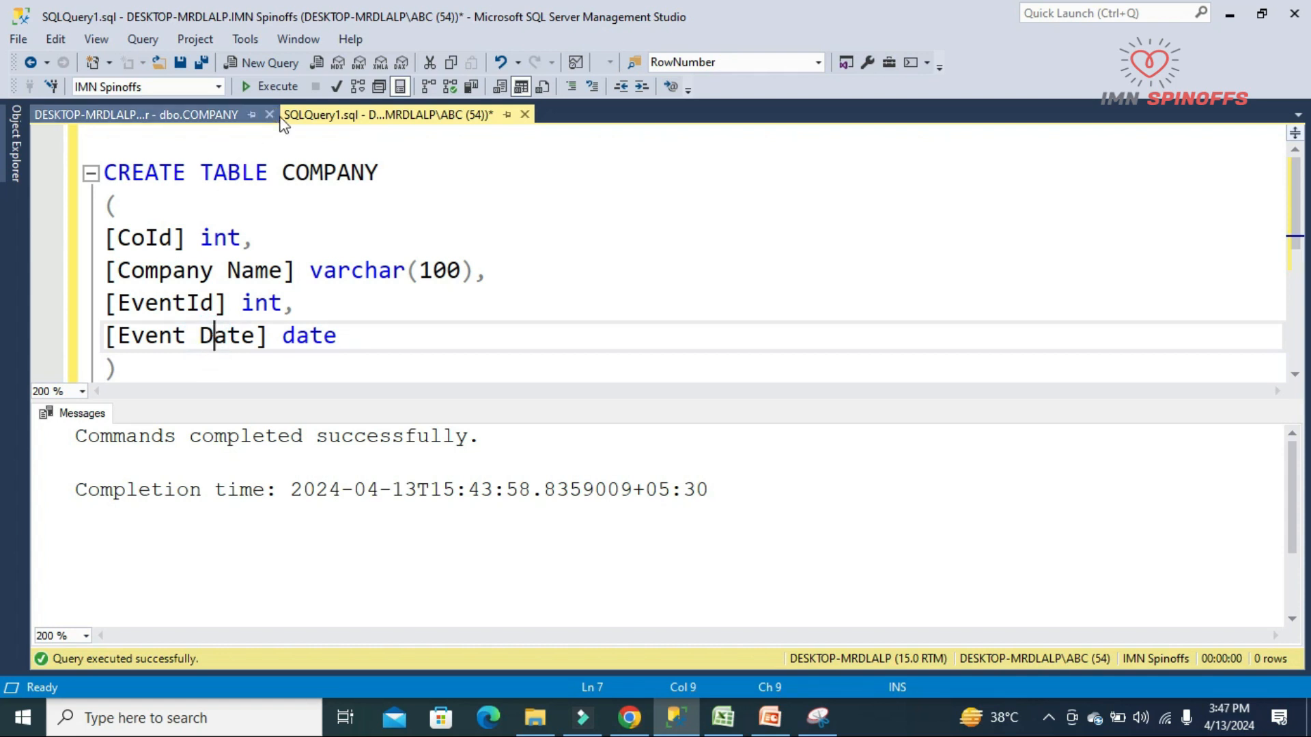
pyautogui.click(271, 86)
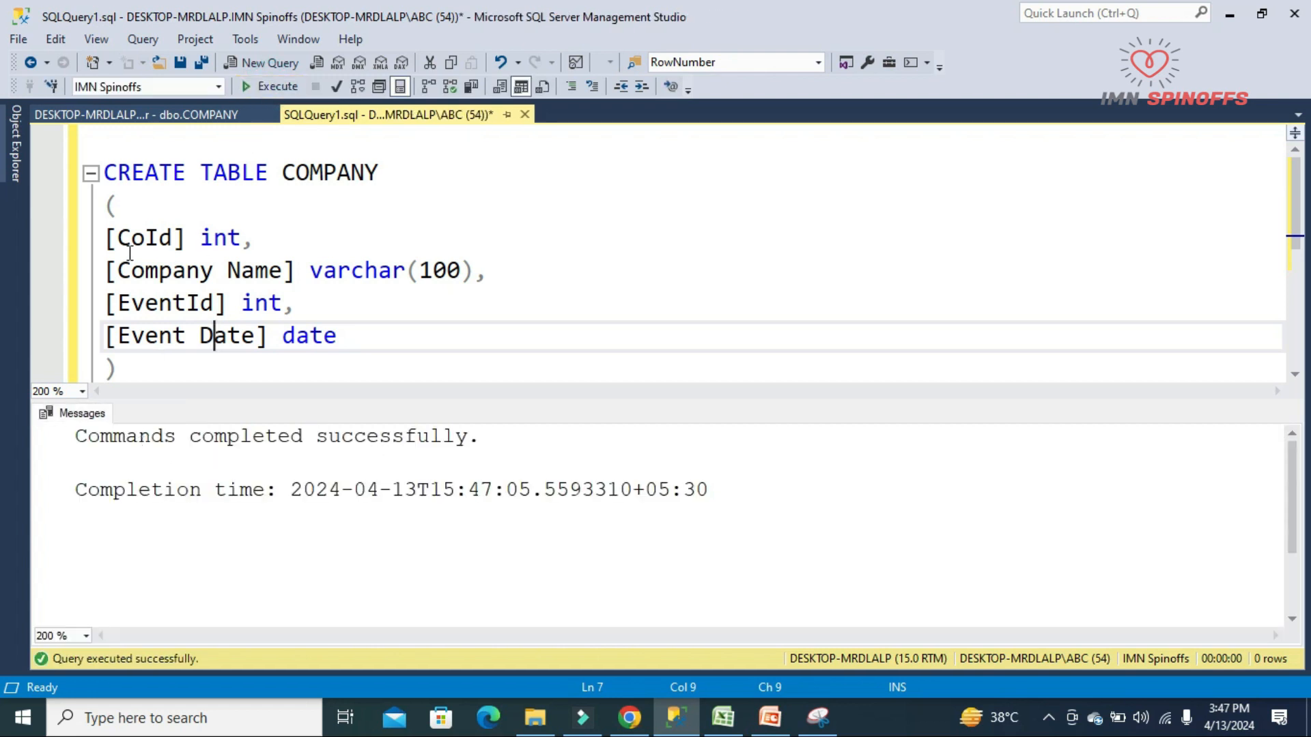
# - Refresh the IMN Spinoffs database in Object Explorer
pyautogui.moveTo(14, 157)
pyautogui.click(96, 304)
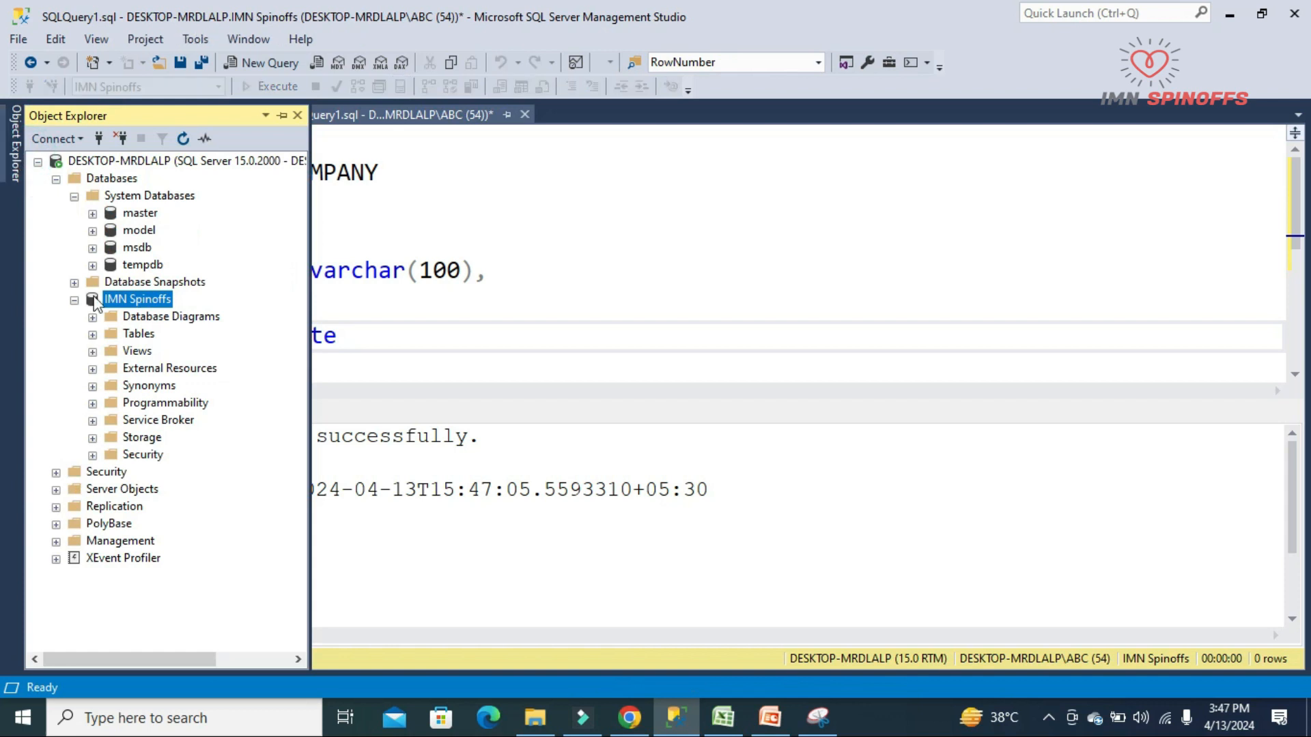
pyautogui.rightClick(116, 304)
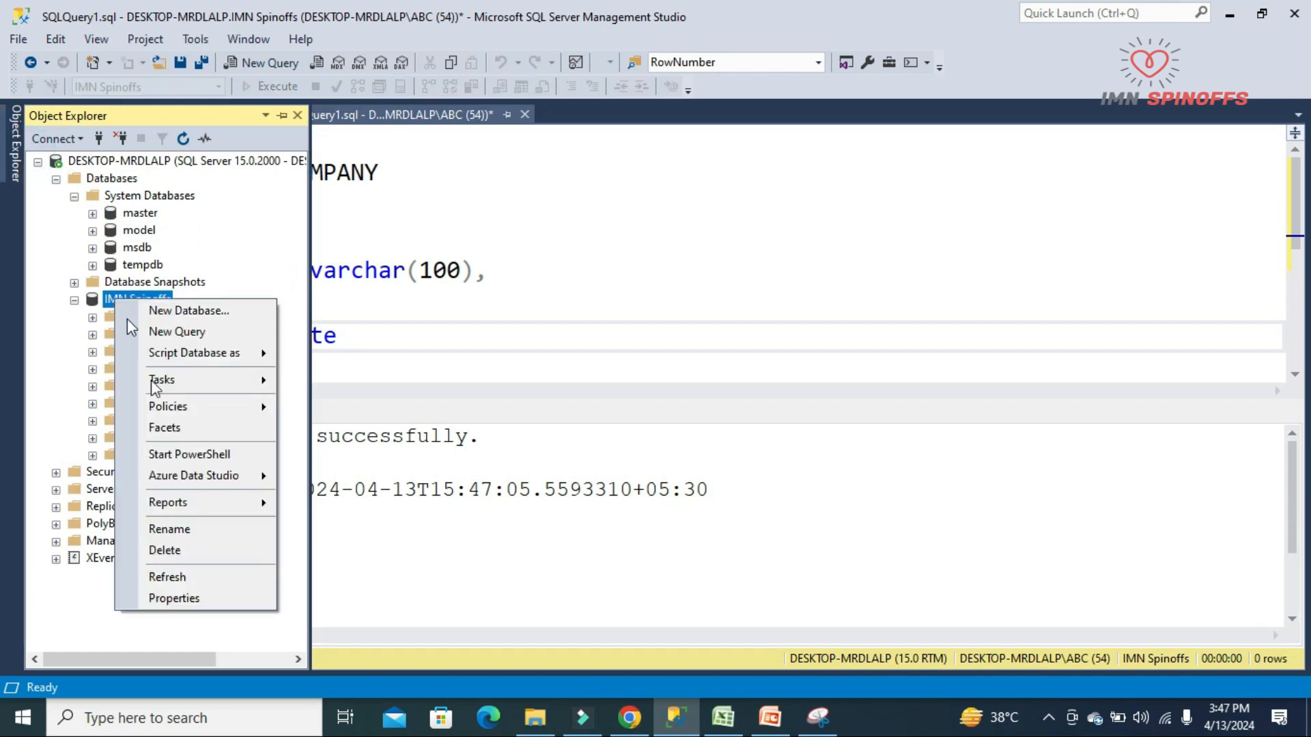
pyautogui.click(167, 577)
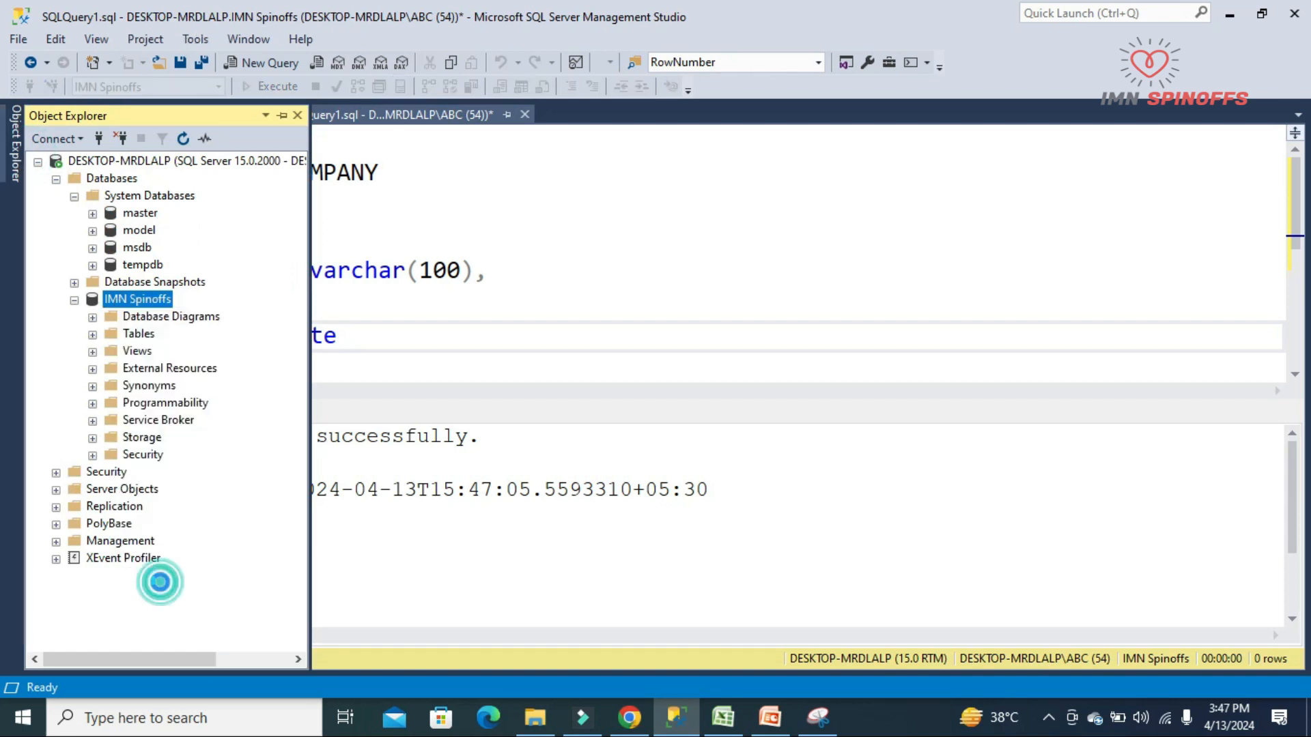
# - Expand the Tables folder of IMN Spinoffs and examine the columns of the dbo.COMPANY table
pyautogui.click(92, 334)
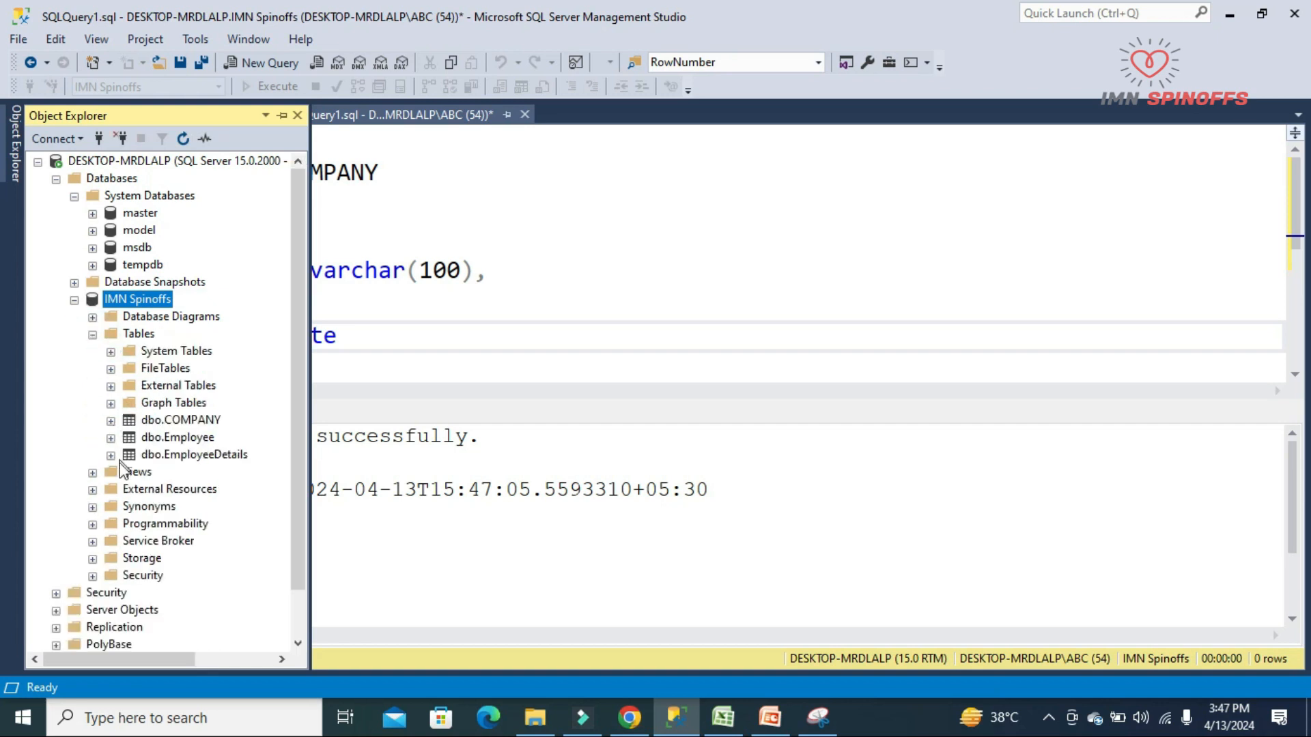
pyautogui.click(186, 422)
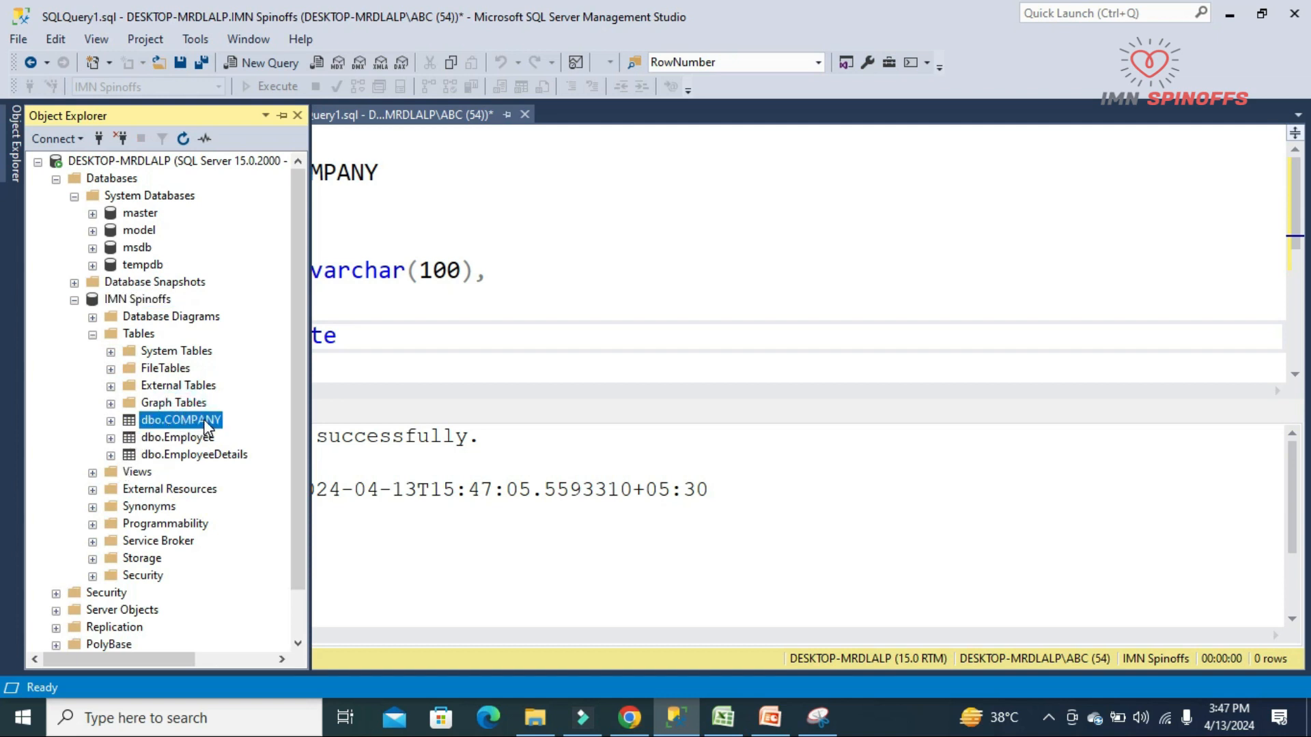
pyautogui.click(111, 421)
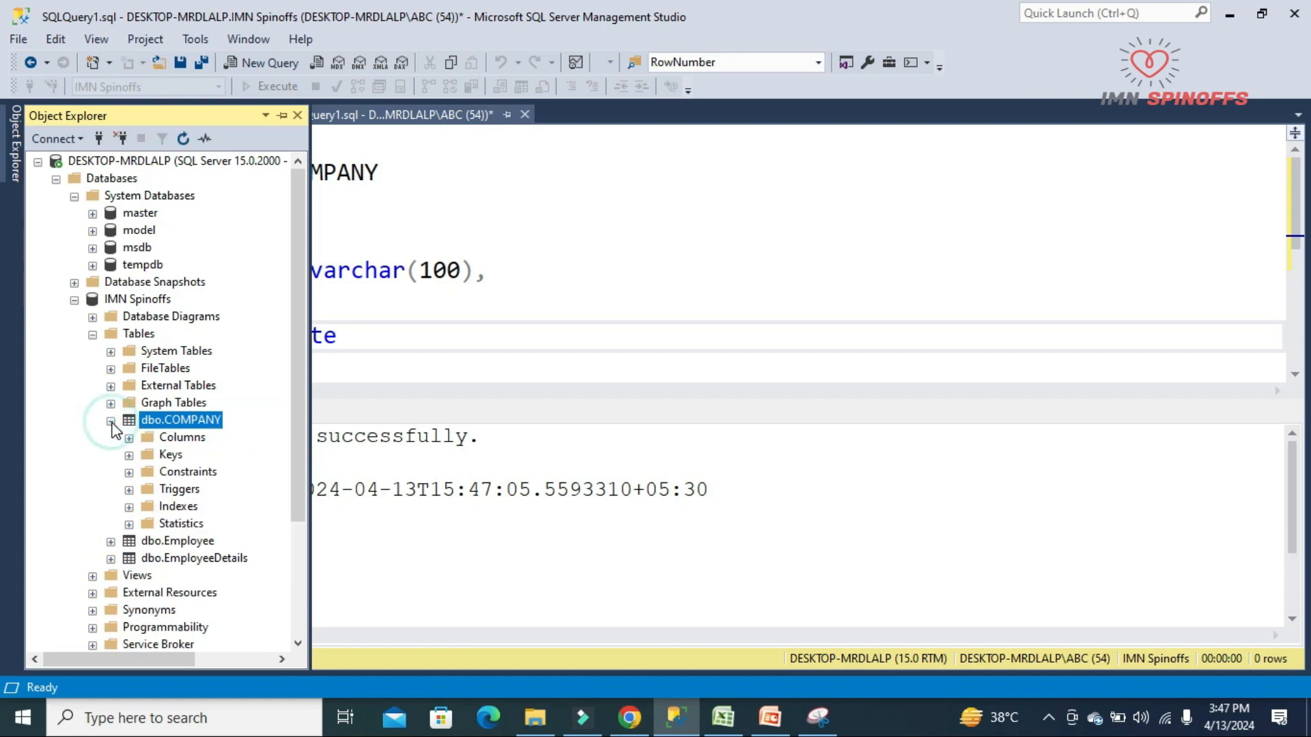
pyautogui.click(129, 438)
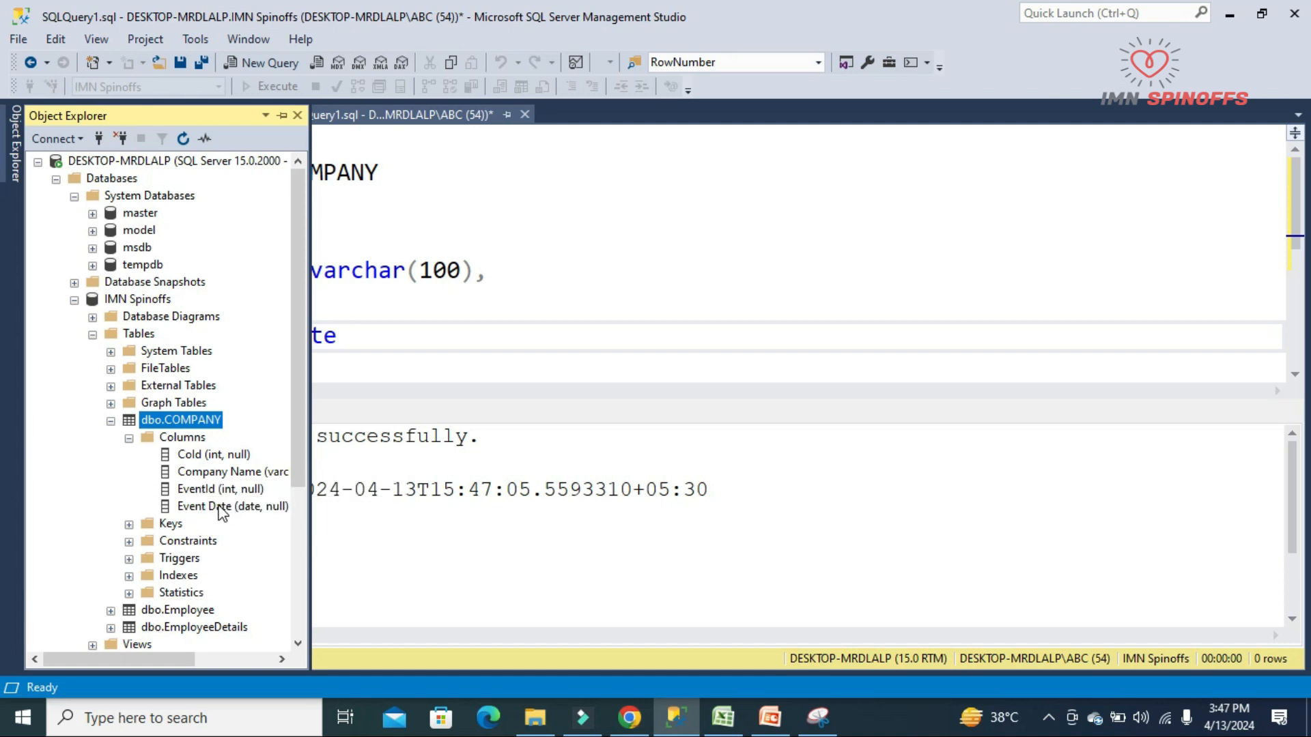
pyautogui.click(582, 298)
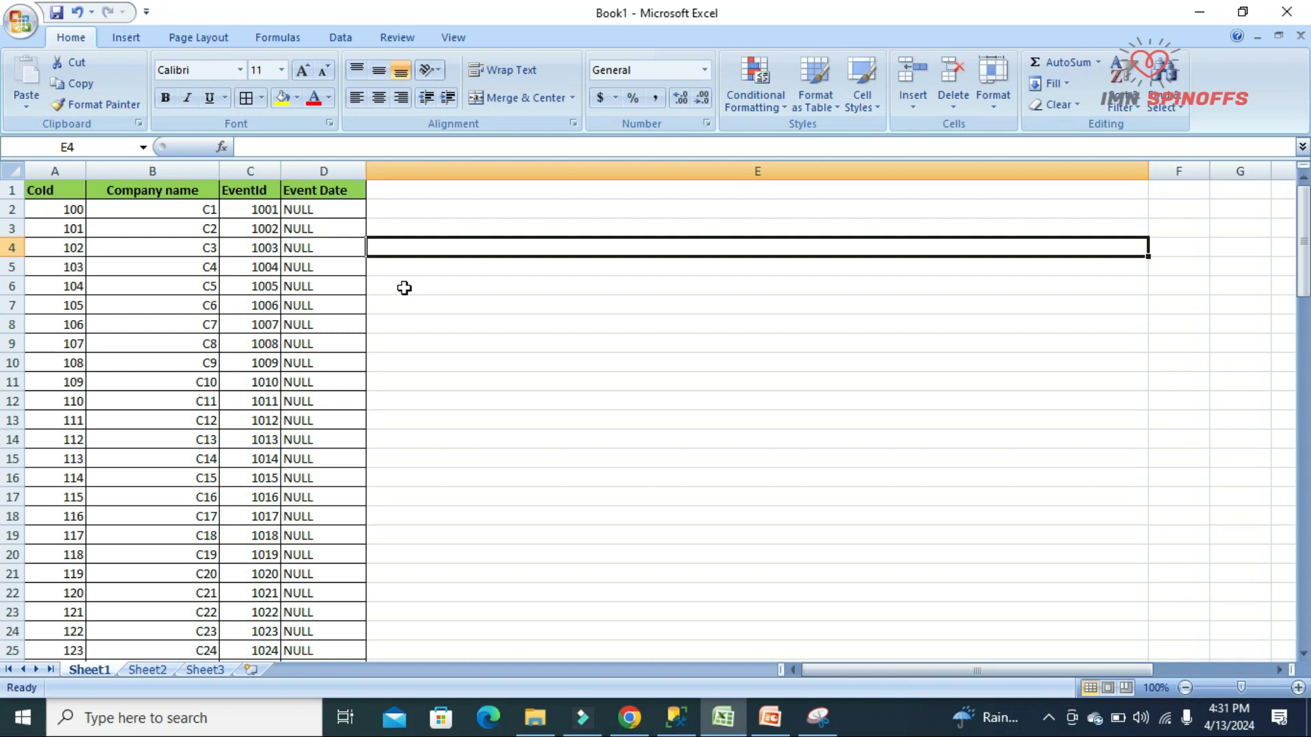
# - In the Excel workbook, enter the empty-string formula ="" in cell E2
pyautogui.click(386, 209)
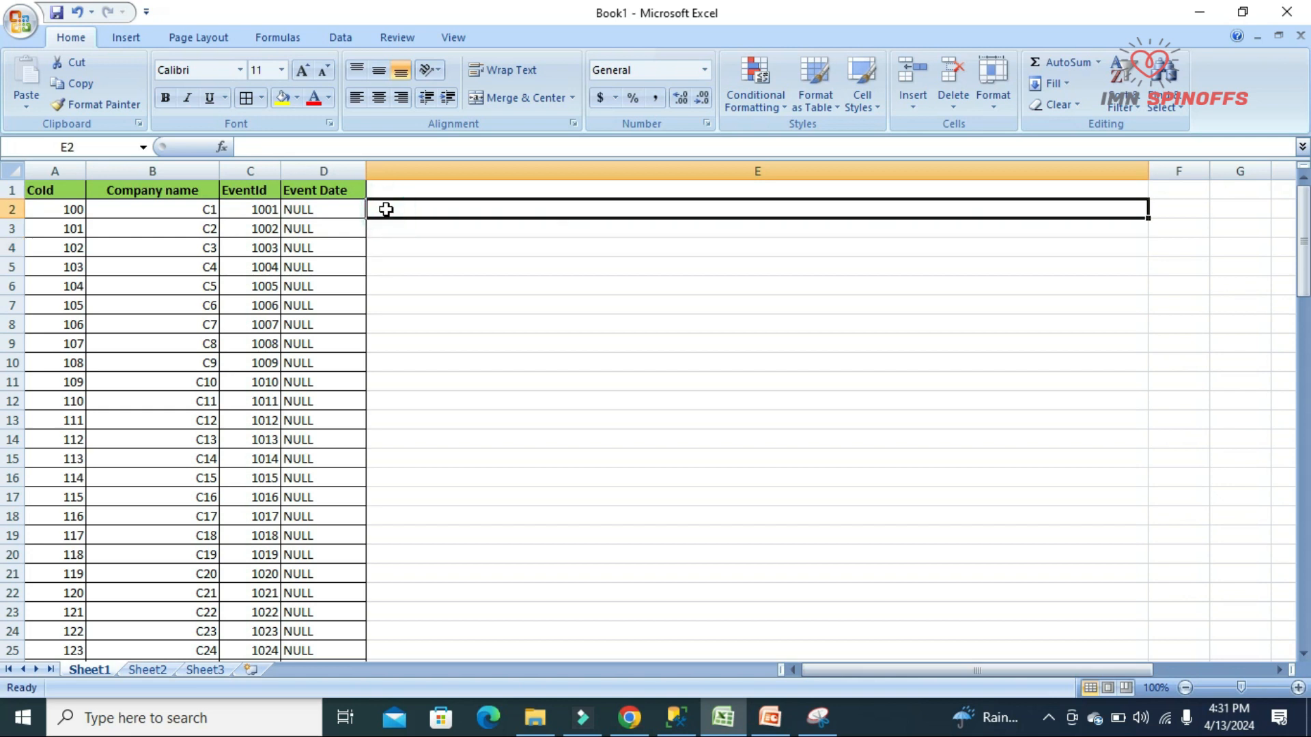
pyautogui.write('=')
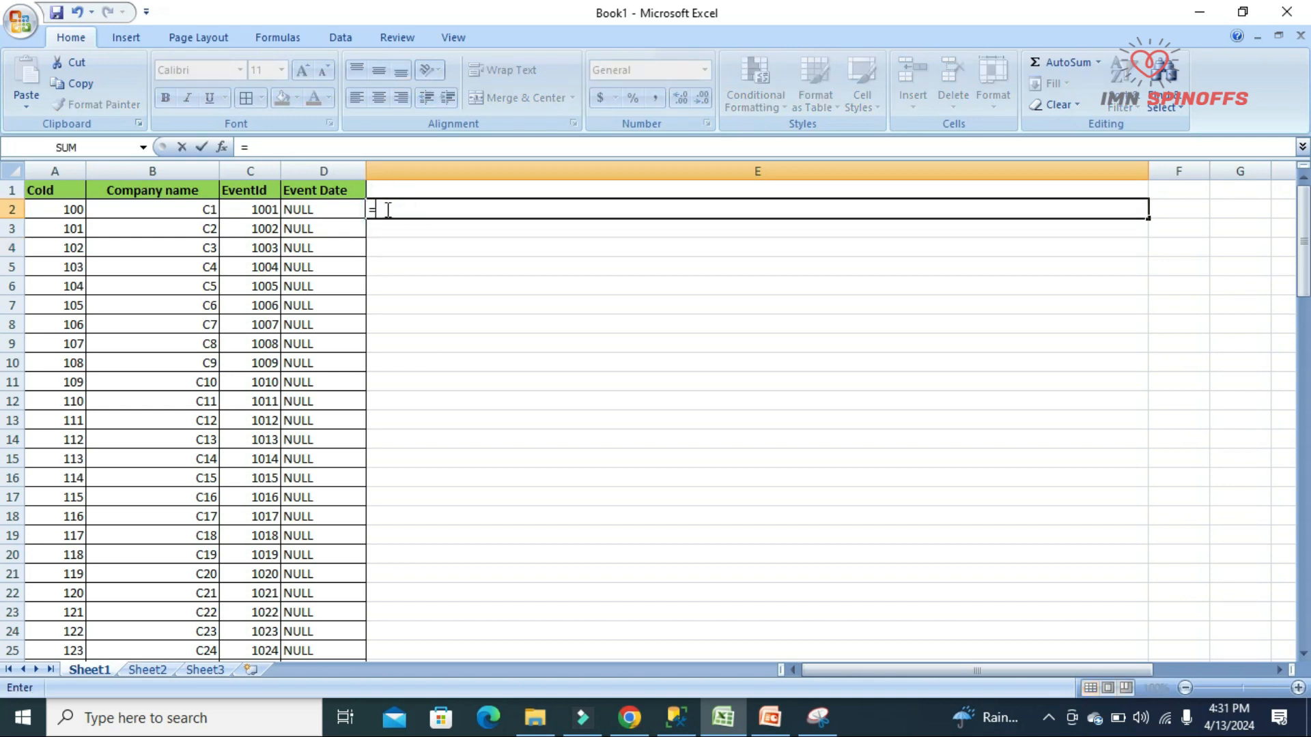
pyautogui.write('""')
pyautogui.press('Left')
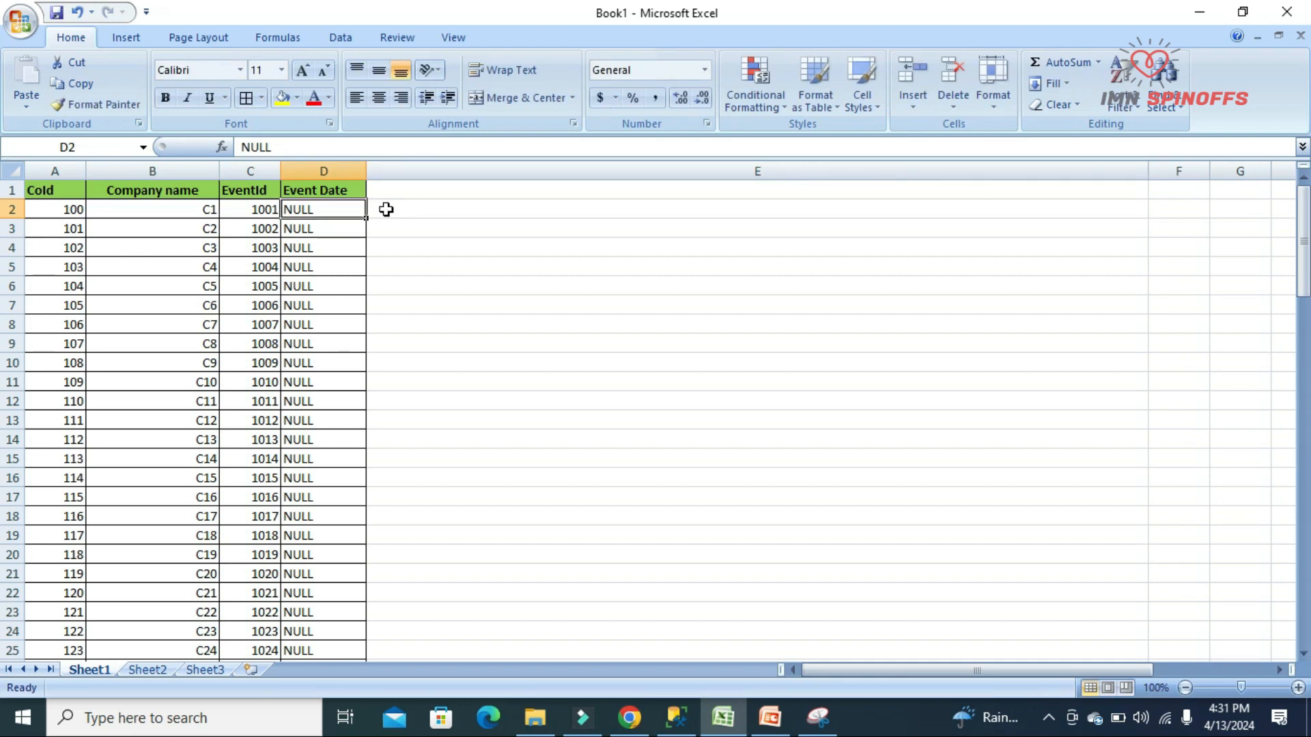
pyautogui.click(386, 210)
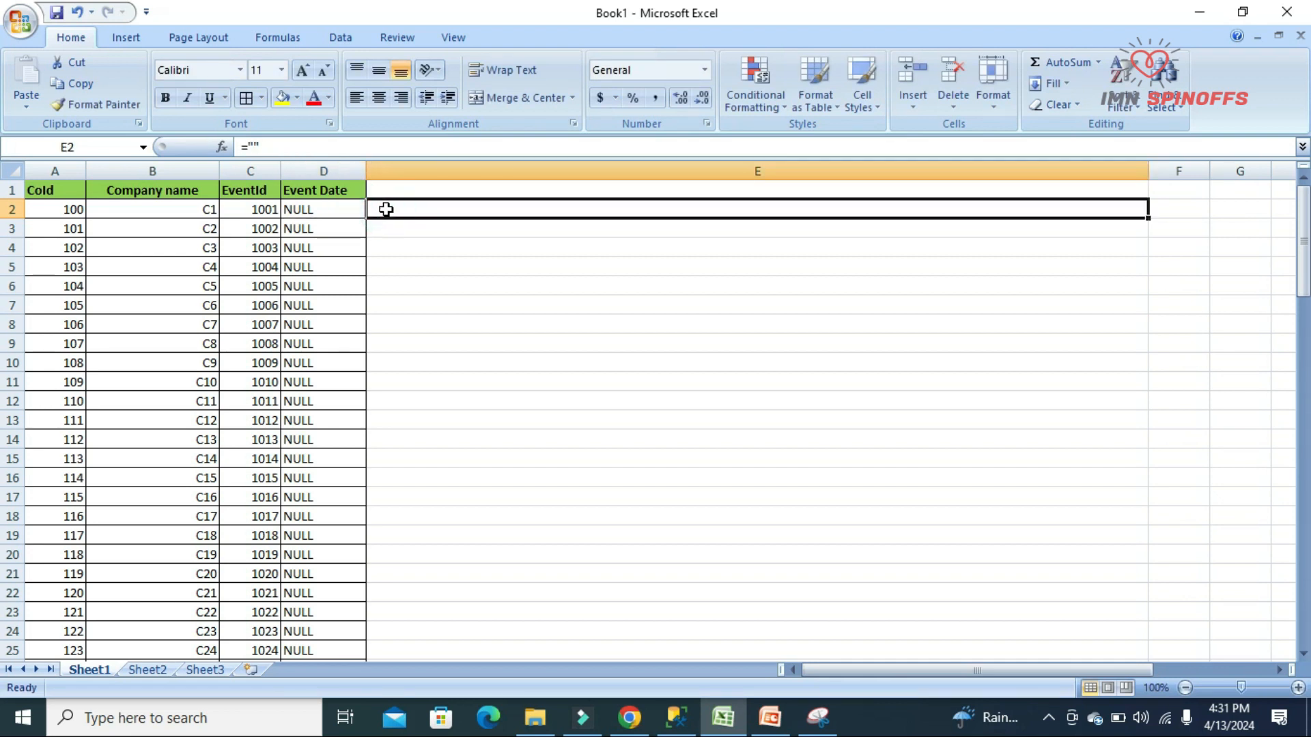
# - Insert the text INSERT INTO COMPANY() between the quotation marks of the formula in E2
pyautogui.click(252, 145)
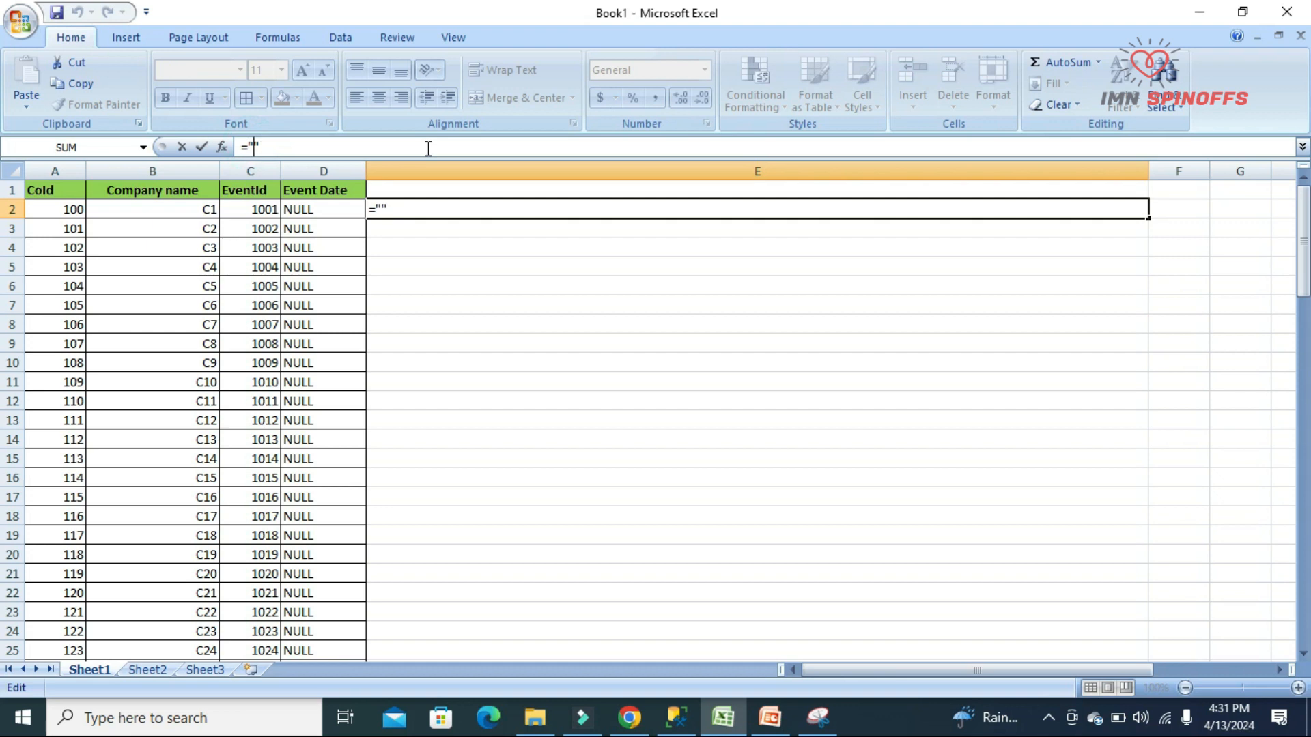
pyautogui.write('INSERT')
pyautogui.write(' INTO ')
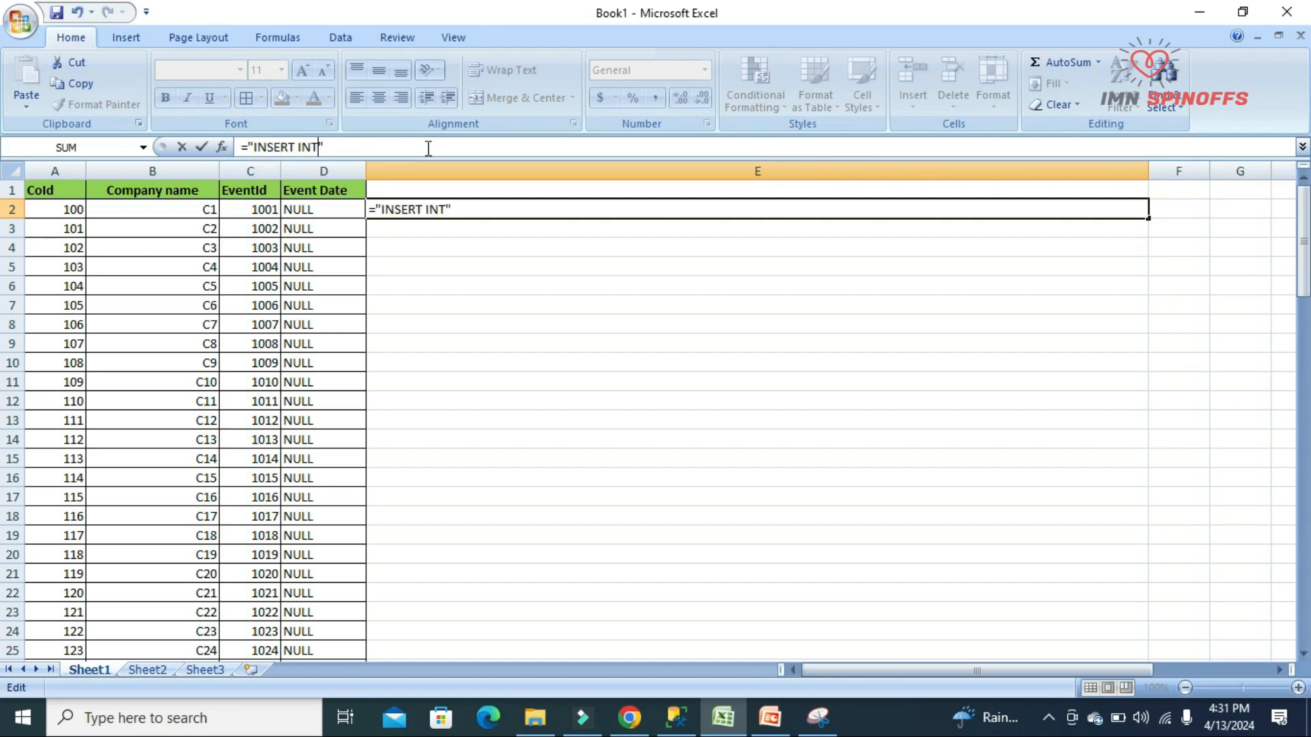
pyautogui.write('COMPANY')
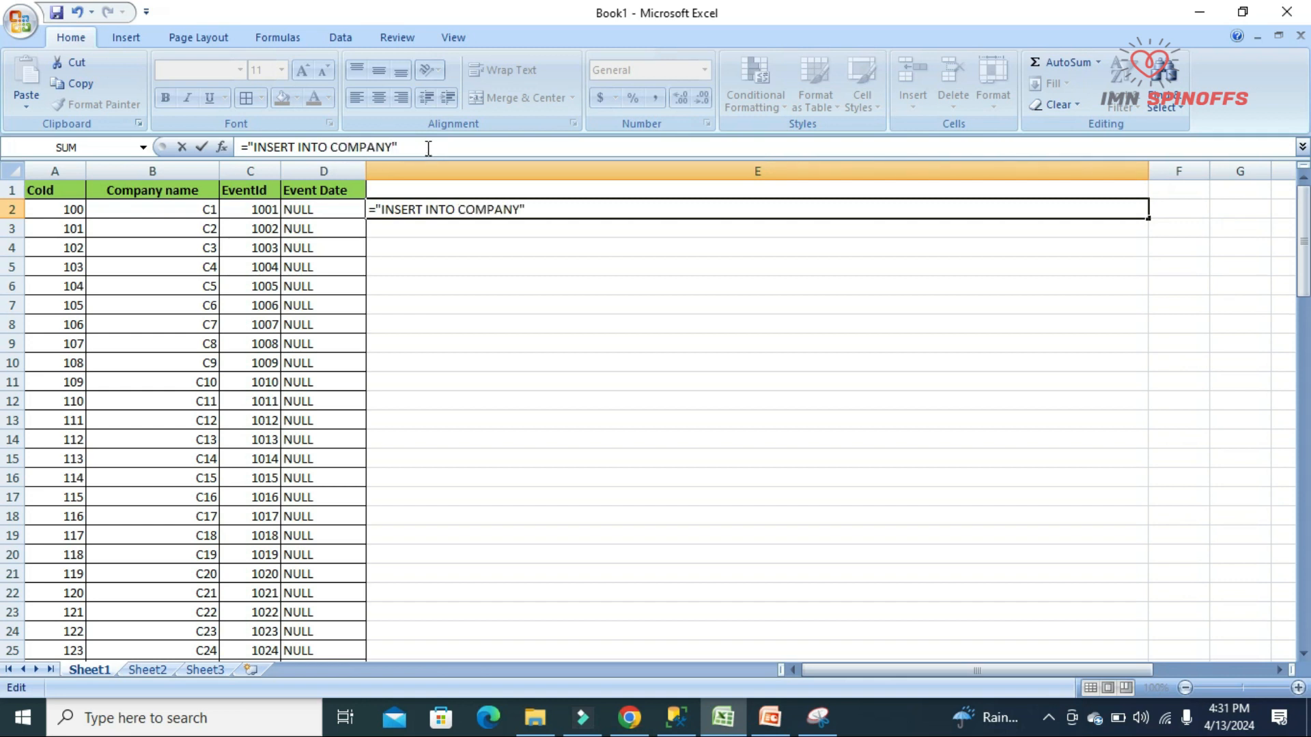
pyautogui.write('()')
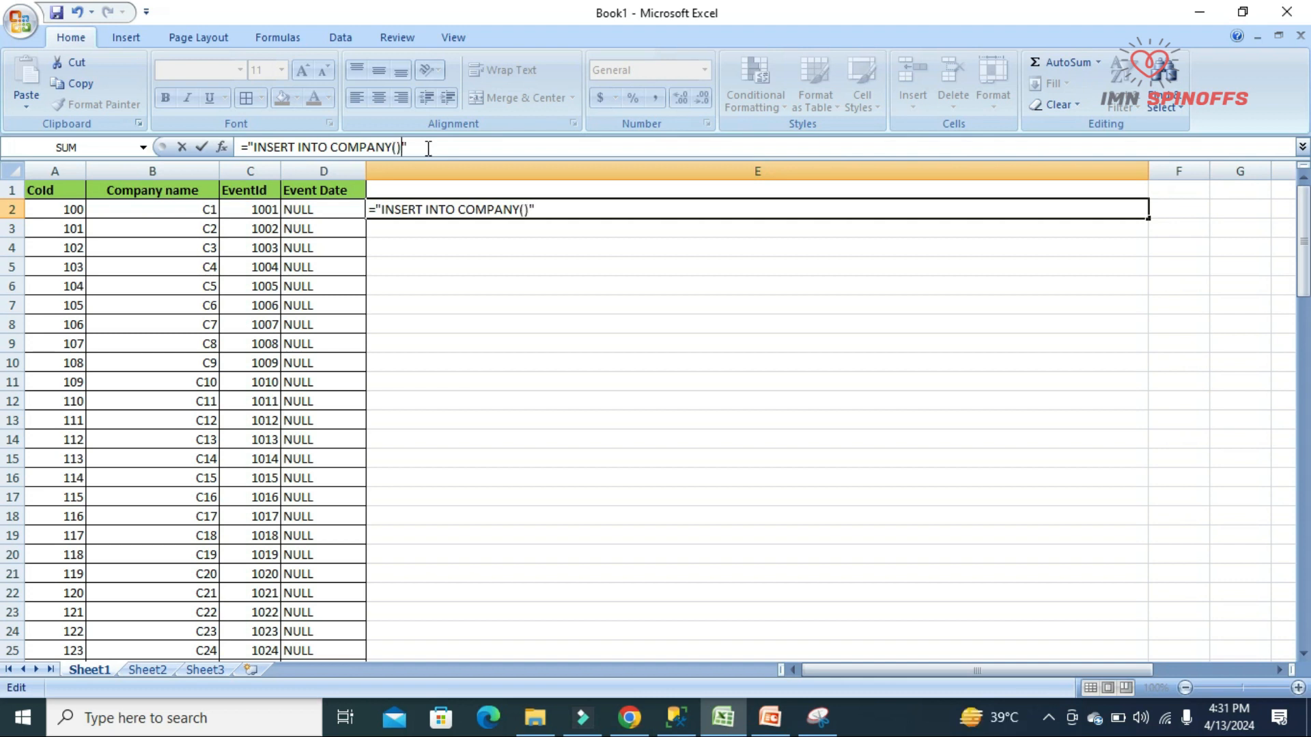
# - Add [CoId] as the first column name inside the parentheses after COMPANY
pyautogui.write('[]cOiD')
pyautogui.press('BackSpace')
pyautogui.press('BackSpace')
pyautogui.press('BackSpace')
pyautogui.press('BackSpace')
pyautogui.write('CoId')
pyautogui.press('Right')
# - Append [Company Name] to the column list of the INSERT statement, separated by a comma
pyautogui.write(',')
pyautogui.write('[]')
pyautogui.write('Comp')
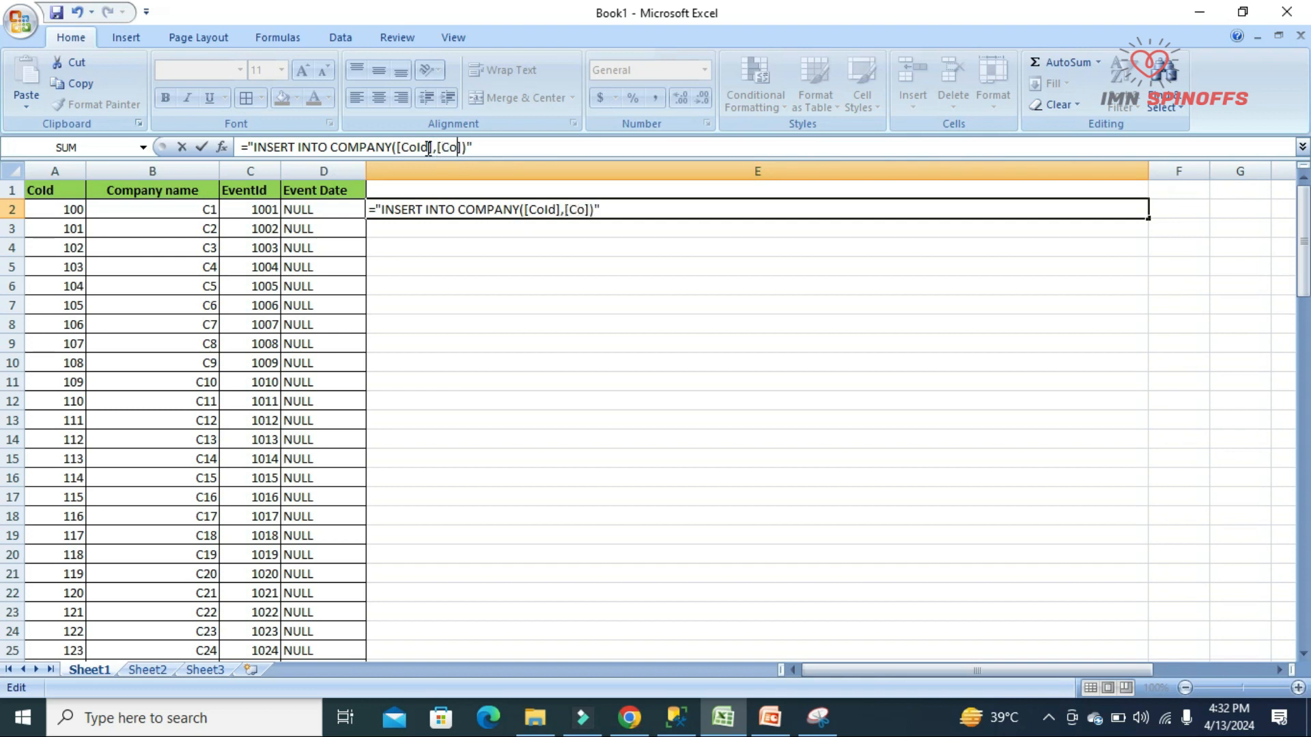
pyautogui.write('any Nam')
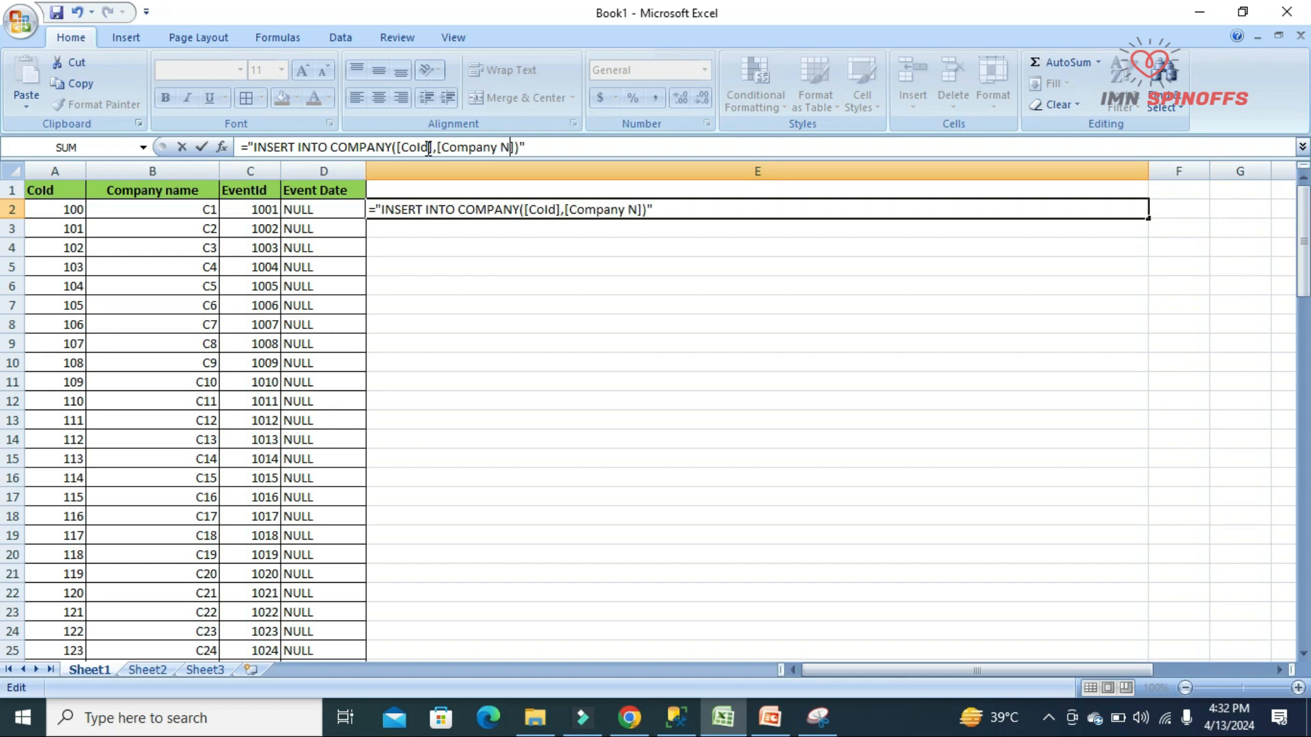
pyautogui.write('e')
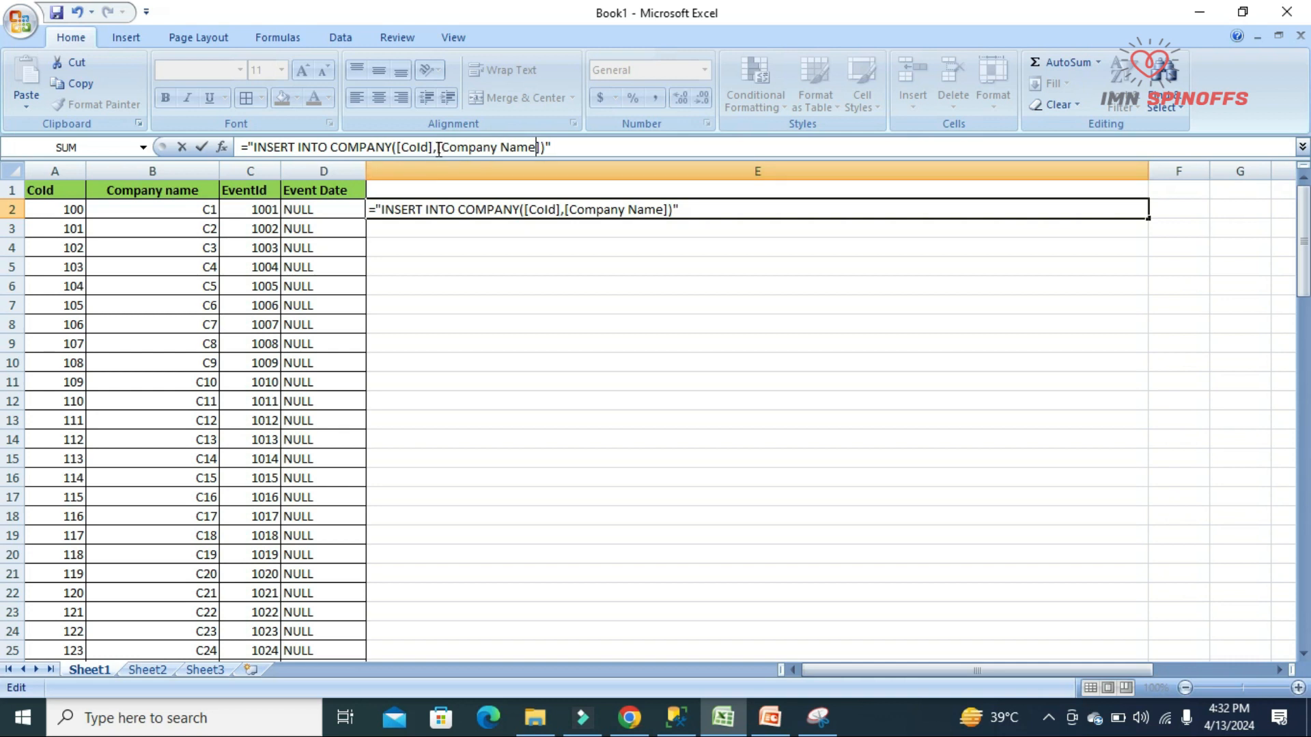
# - Append [EventId] to the column list of the INSERT statement, separated by a comma
pyautogui.press('Right')
pyautogui.write(',')
pyautogui.write('[]')
pyautogui.write('Event')
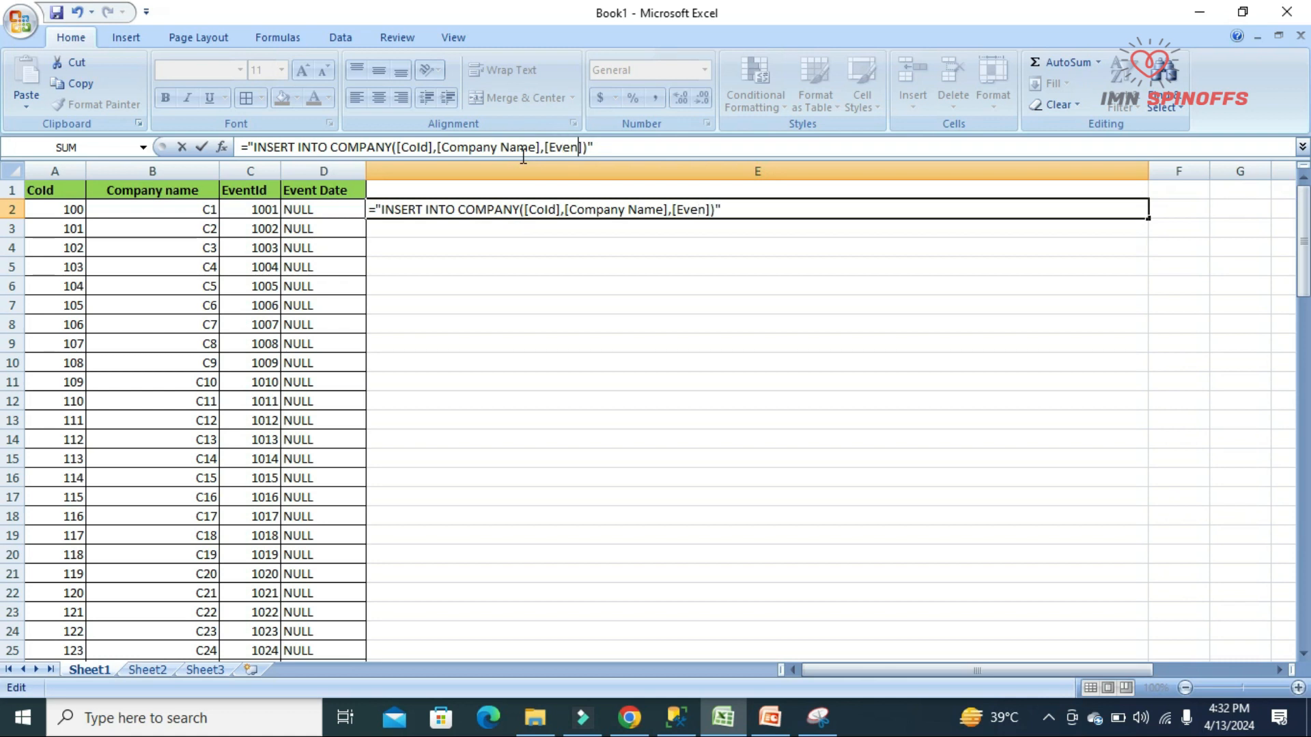
pyautogui.write('Id')
# - Complete the INSERT column list with [event Date], separated by a comma
pyautogui.write(',')
pyautogui.write('[]')
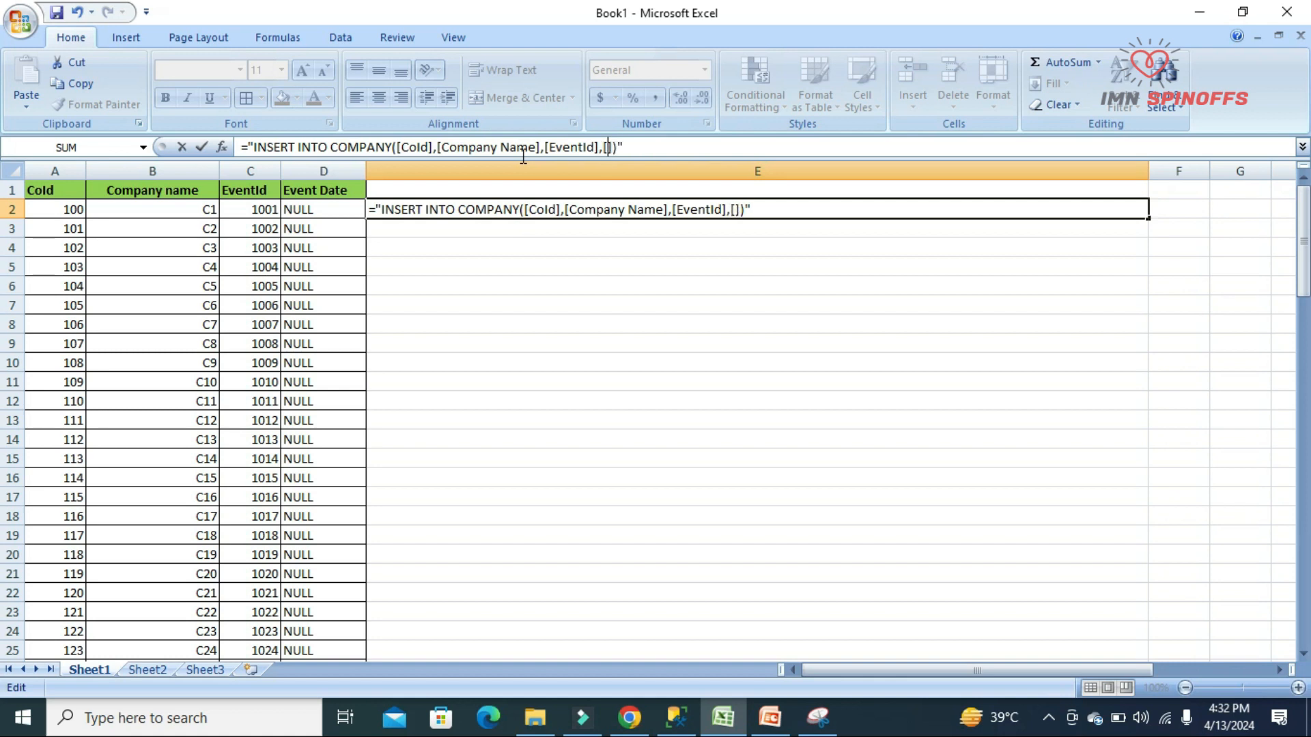
pyautogui.write('event')
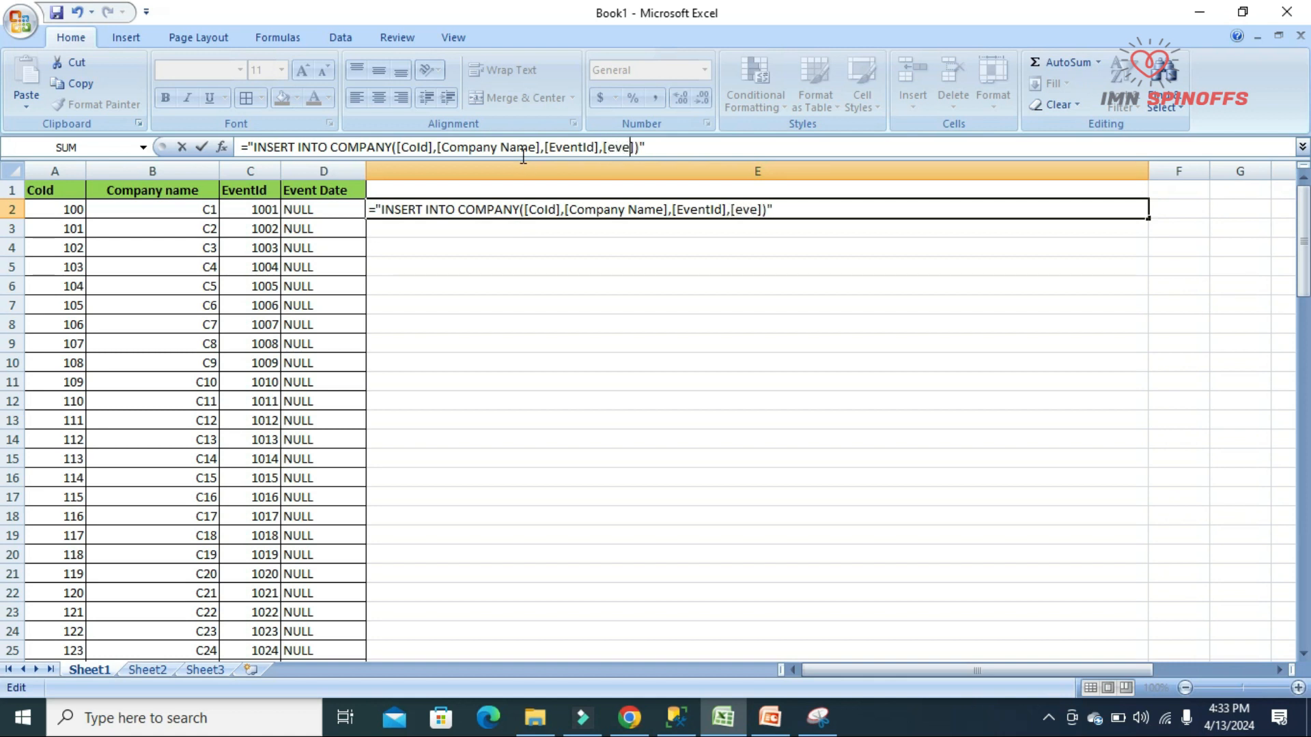
pyautogui.write(' Date')
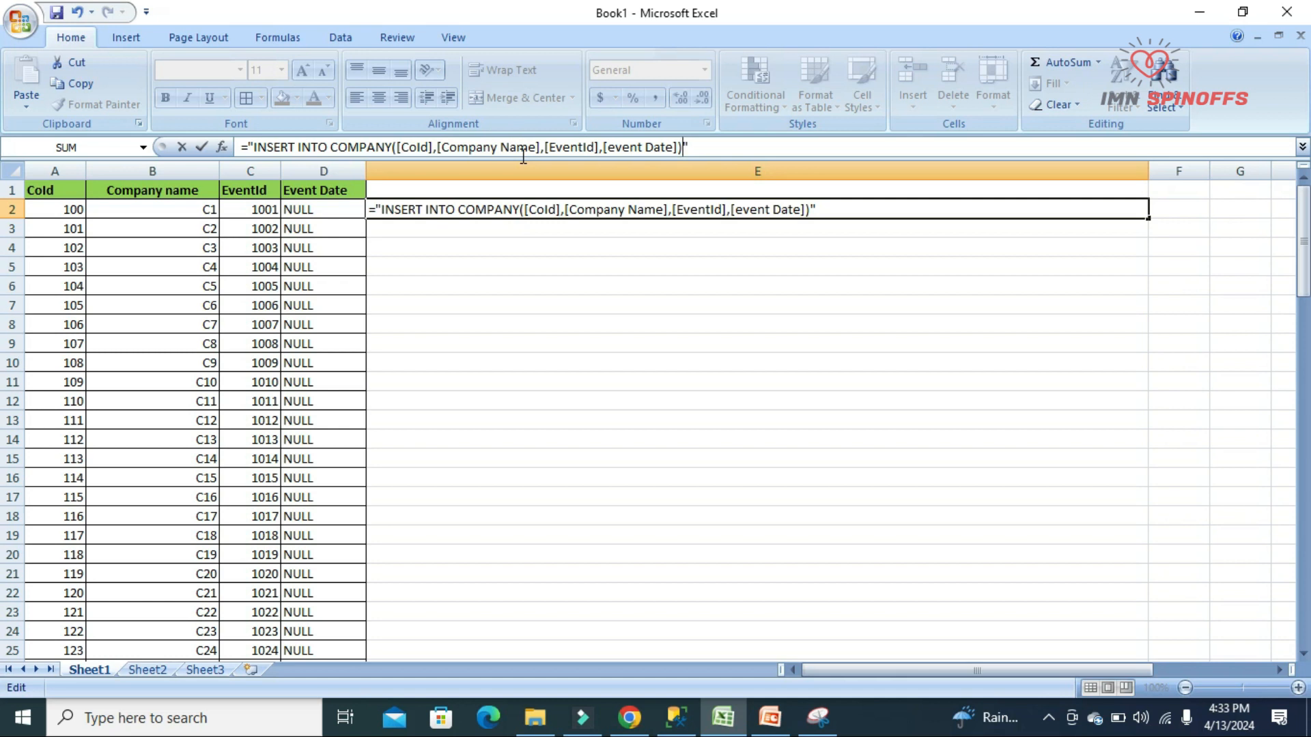
# - Add a VALUES clause after the column list with cell A2 concatenated as the first quoted value: VALUES('"&A2&"')
pyautogui.write('VALUES')
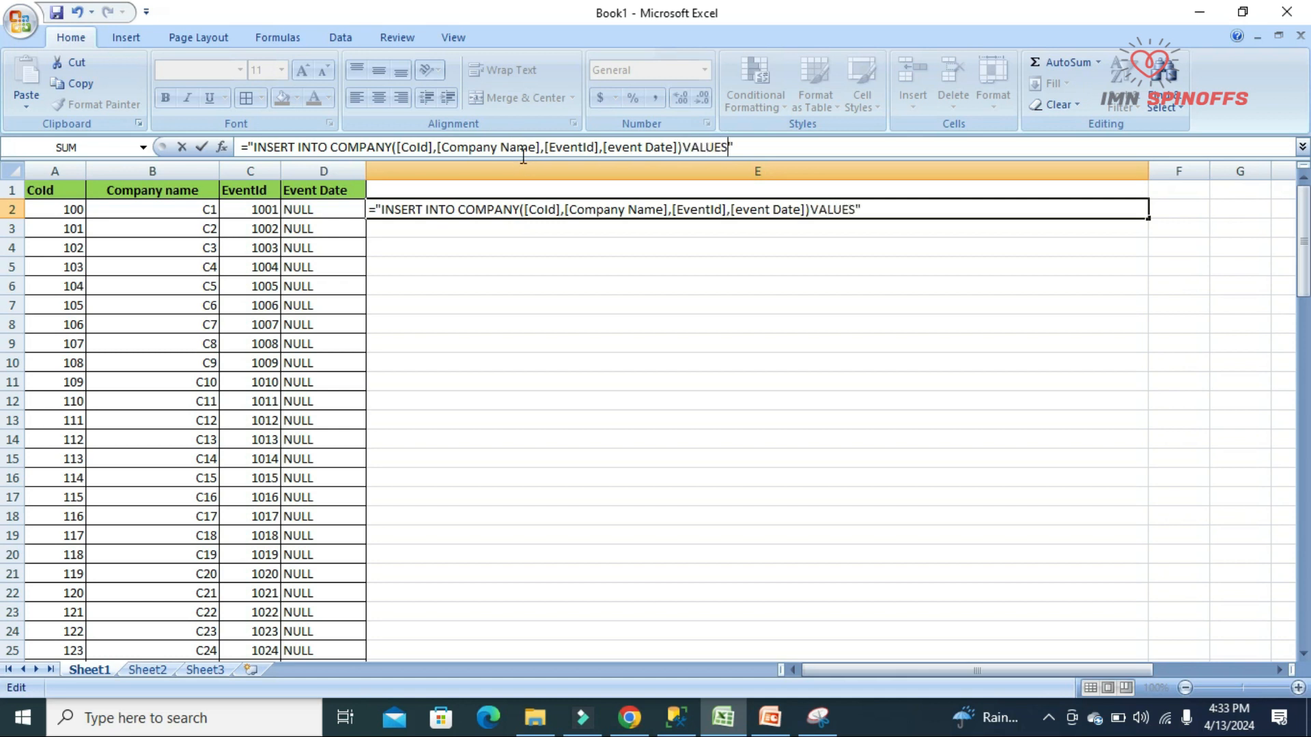
pyautogui.write('()')
pyautogui.write('"')
pyautogui.write('""')
pyautogui.write('&&')
pyautogui.press('Left')
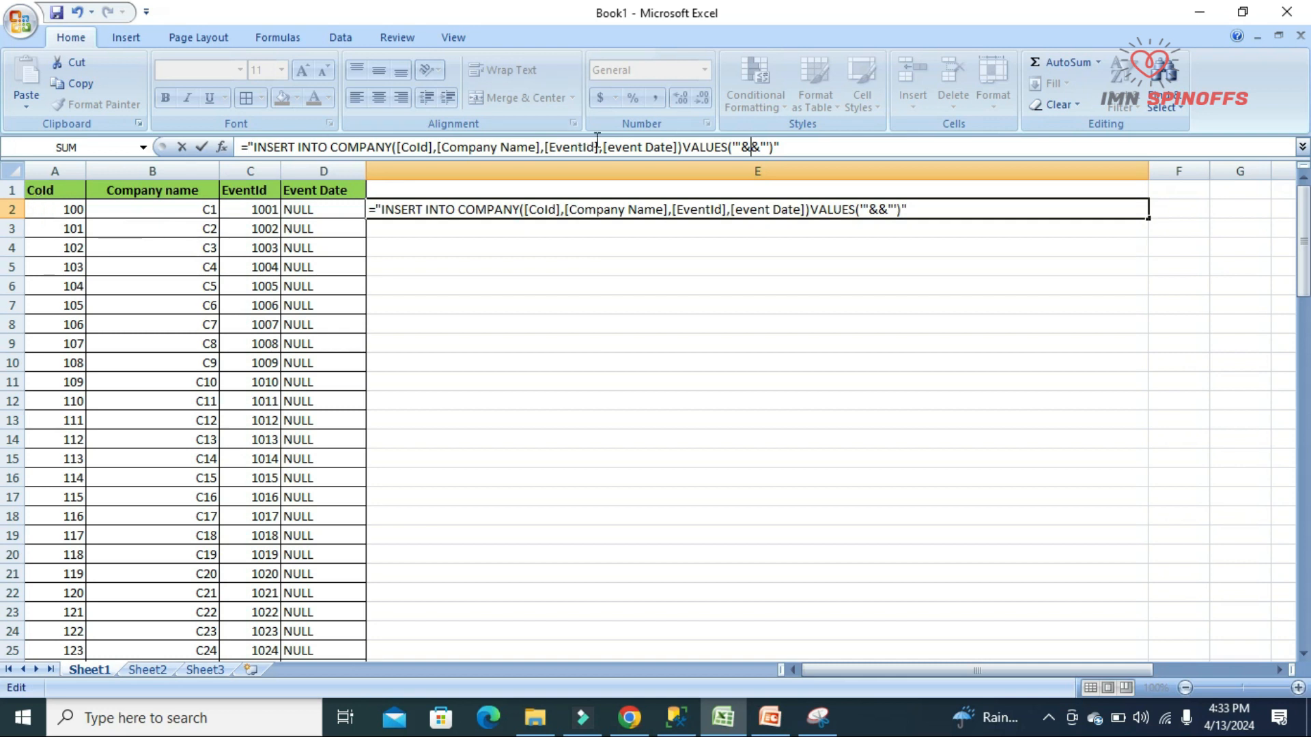
pyautogui.write('A2')
# - Add cell B2 as the second quoted, concatenated value in the VALUES list: ,'"&B2&"'
pyautogui.press('Right')
pyautogui.press('Right')
pyautogui.write(',')
pyautogui.write("'")
pyautogui.write('""')
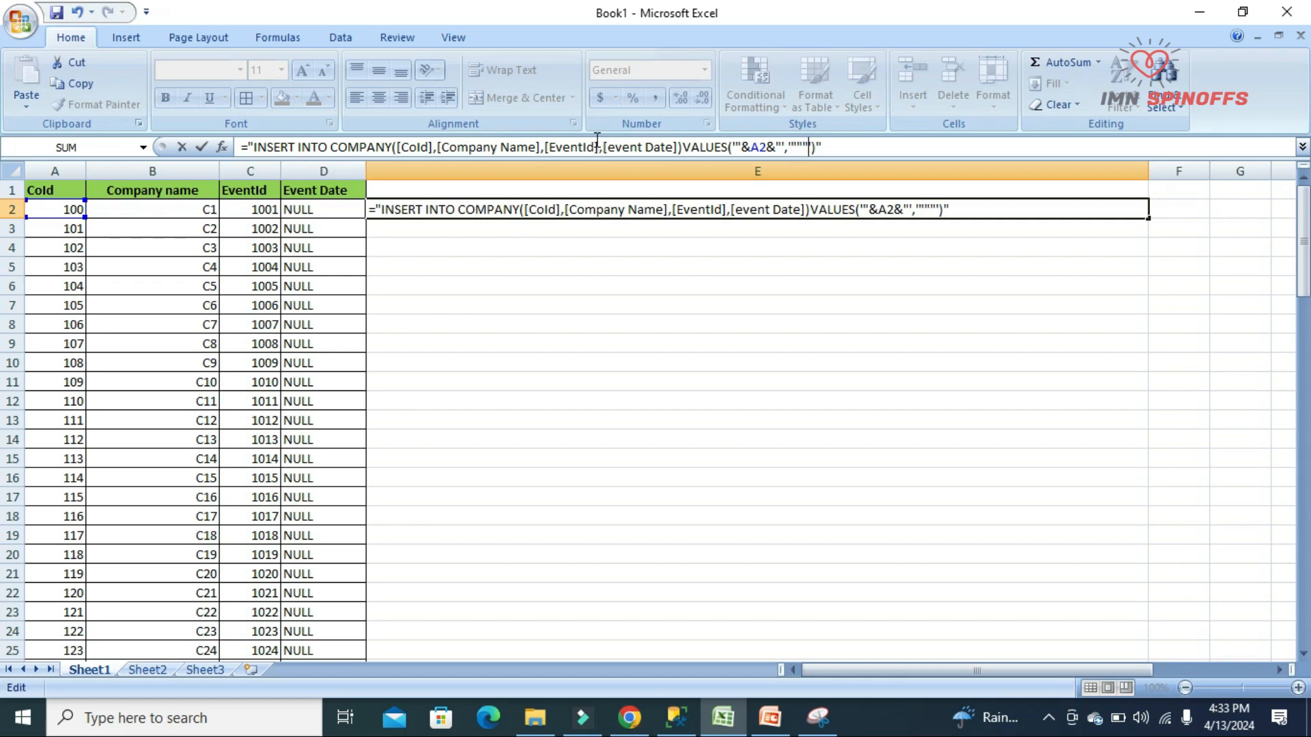
pyautogui.press('BackSpace')
pyautogui.write('&&')
pyautogui.press('Left')
pyautogui.press('Left')
pyautogui.press('Right')
pyautogui.write('B2')
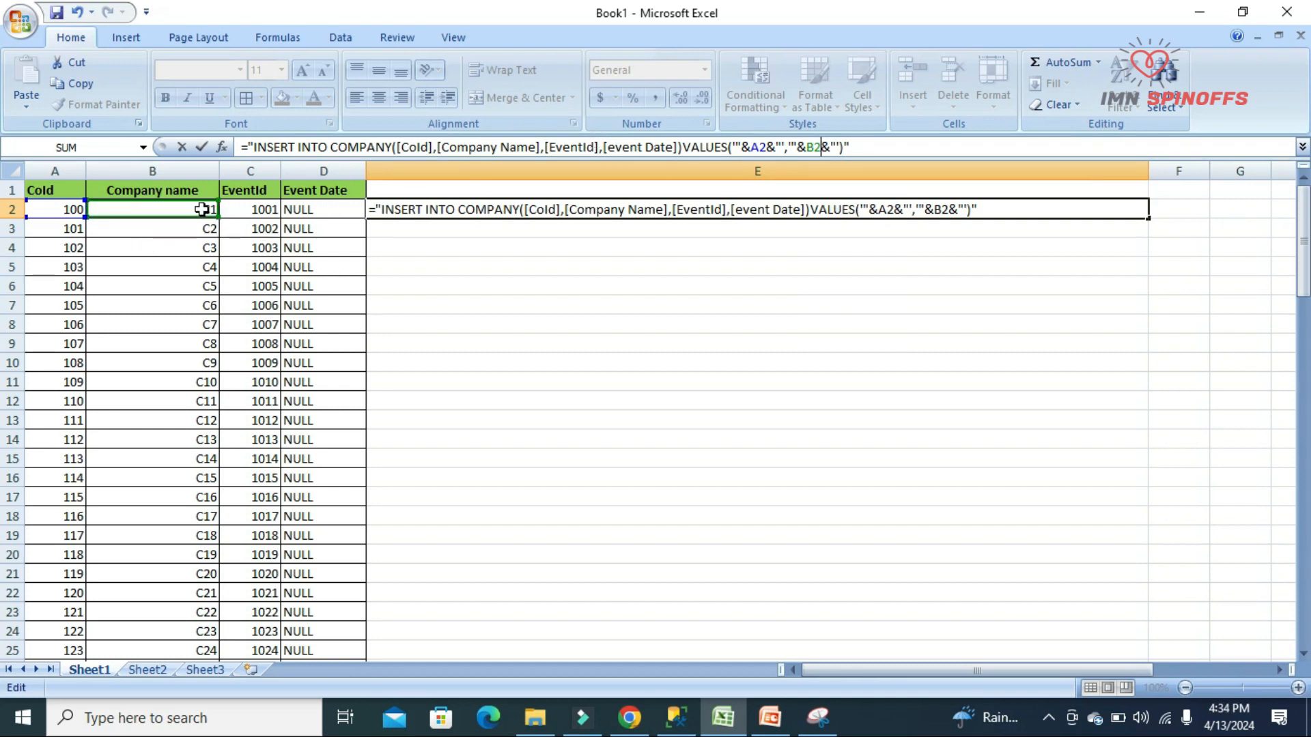
# - Add cell C2 as the third quoted, concatenated value in the VALUES list: ,'"&C2&"'
pyautogui.press('Right')
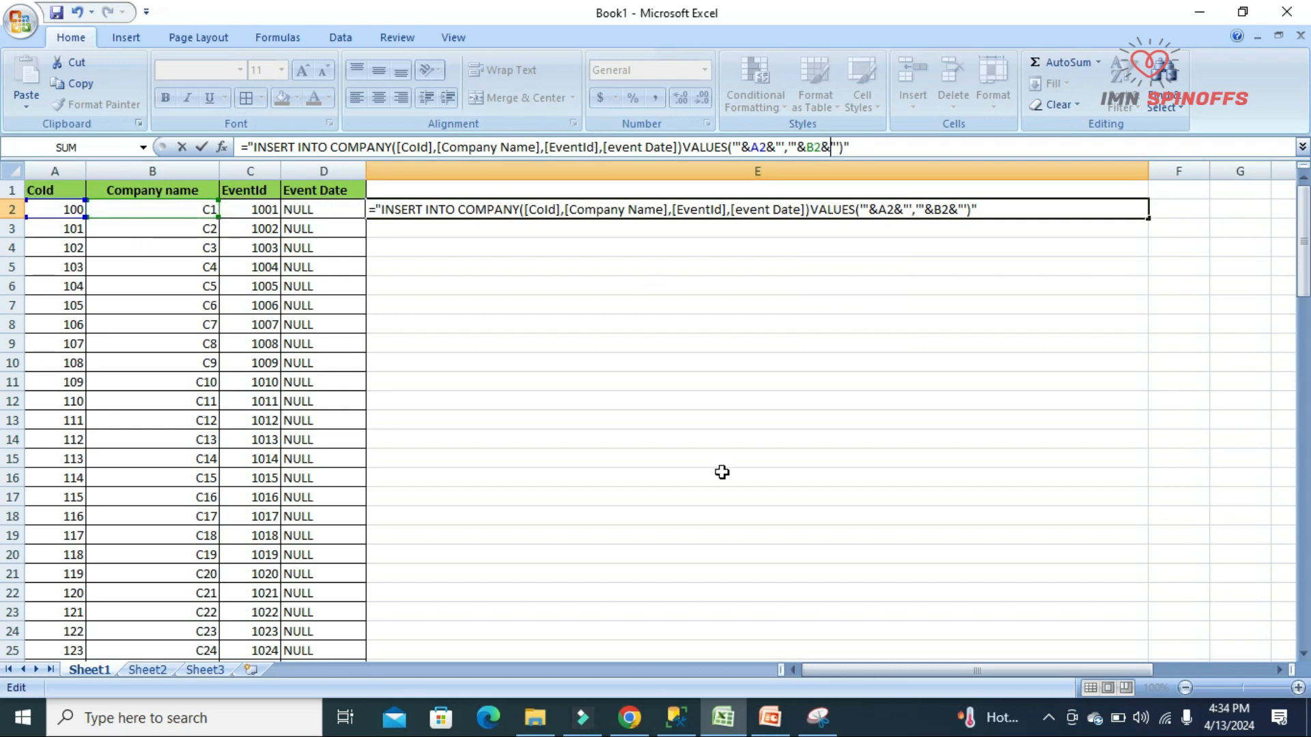
pyautogui.write(',\'""&&')
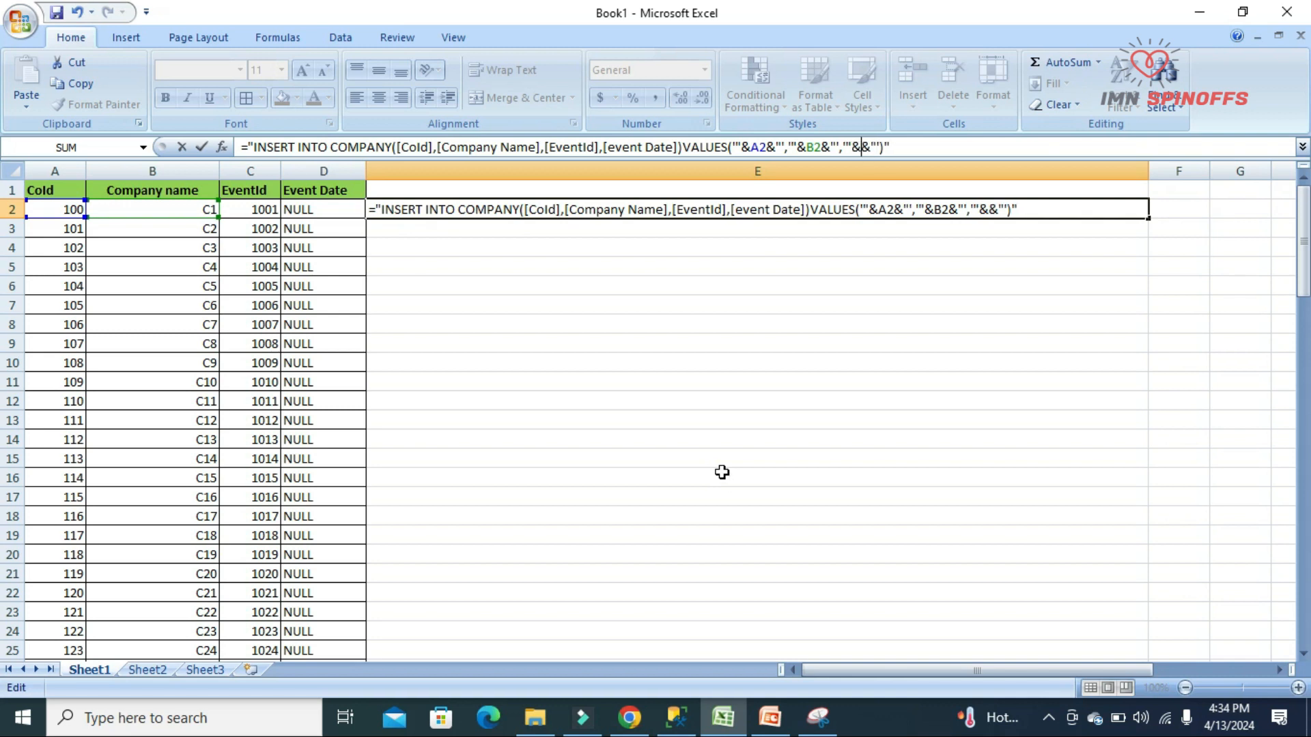
pyautogui.write('C')
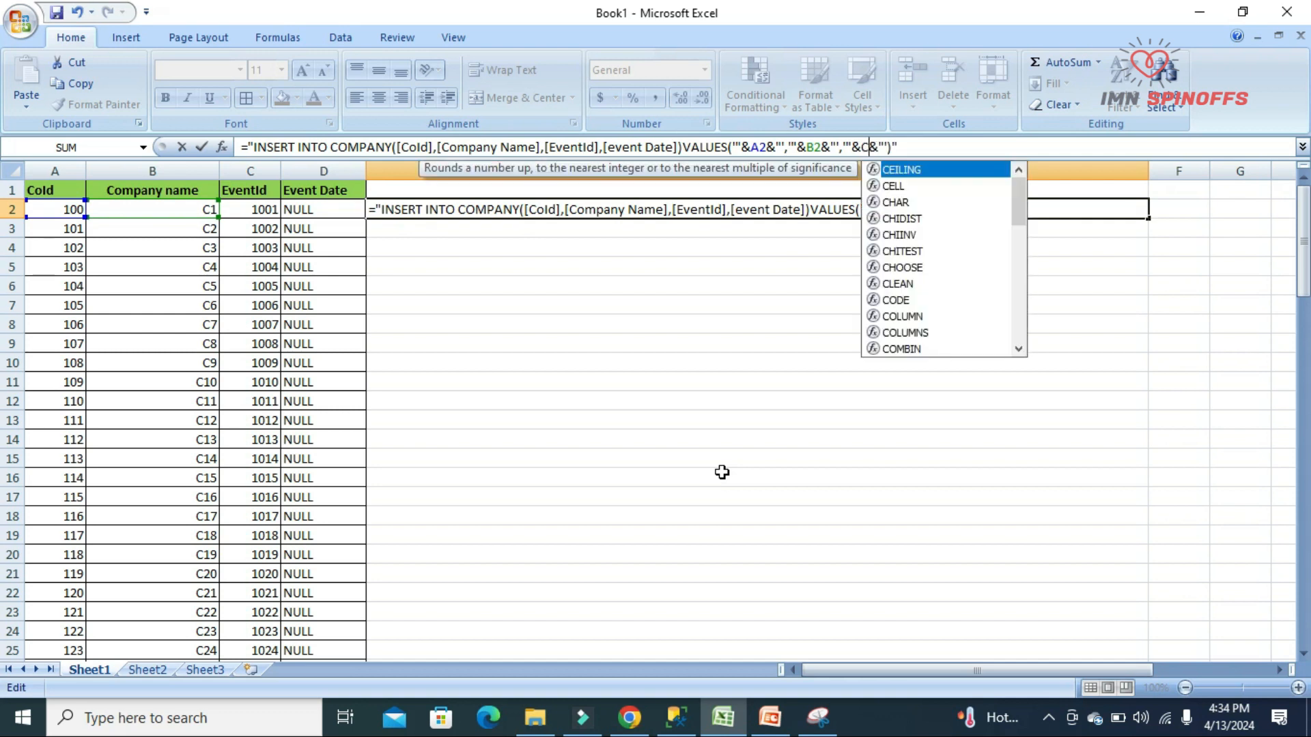
pyautogui.write('2')
# - Add cell D2 as the fourth concatenated value without single quotes, ,"&D2&", and commit the formula in E2
pyautogui.press('Right')
pyautogui.press('Right')
pyautogui.press('Right')
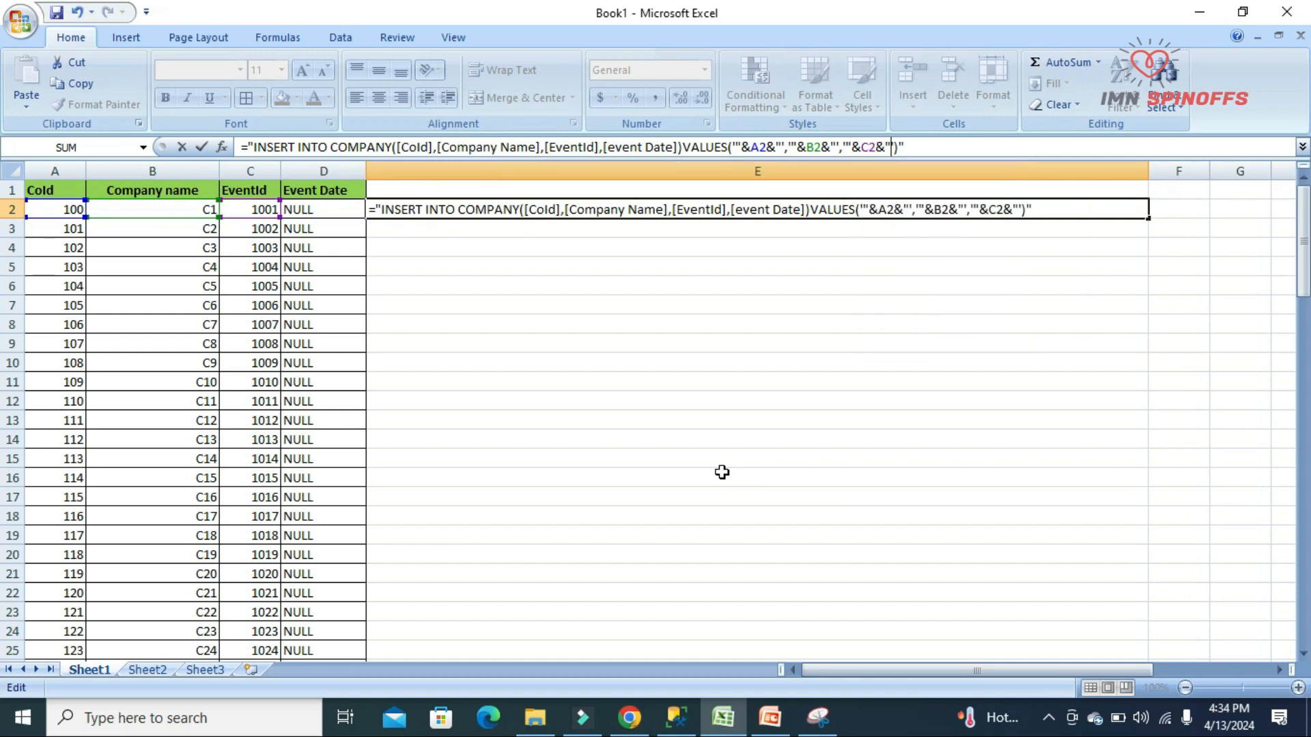
pyautogui.write(',\'"')
pyautogui.press('Left')
pyautogui.write('"&&D2')
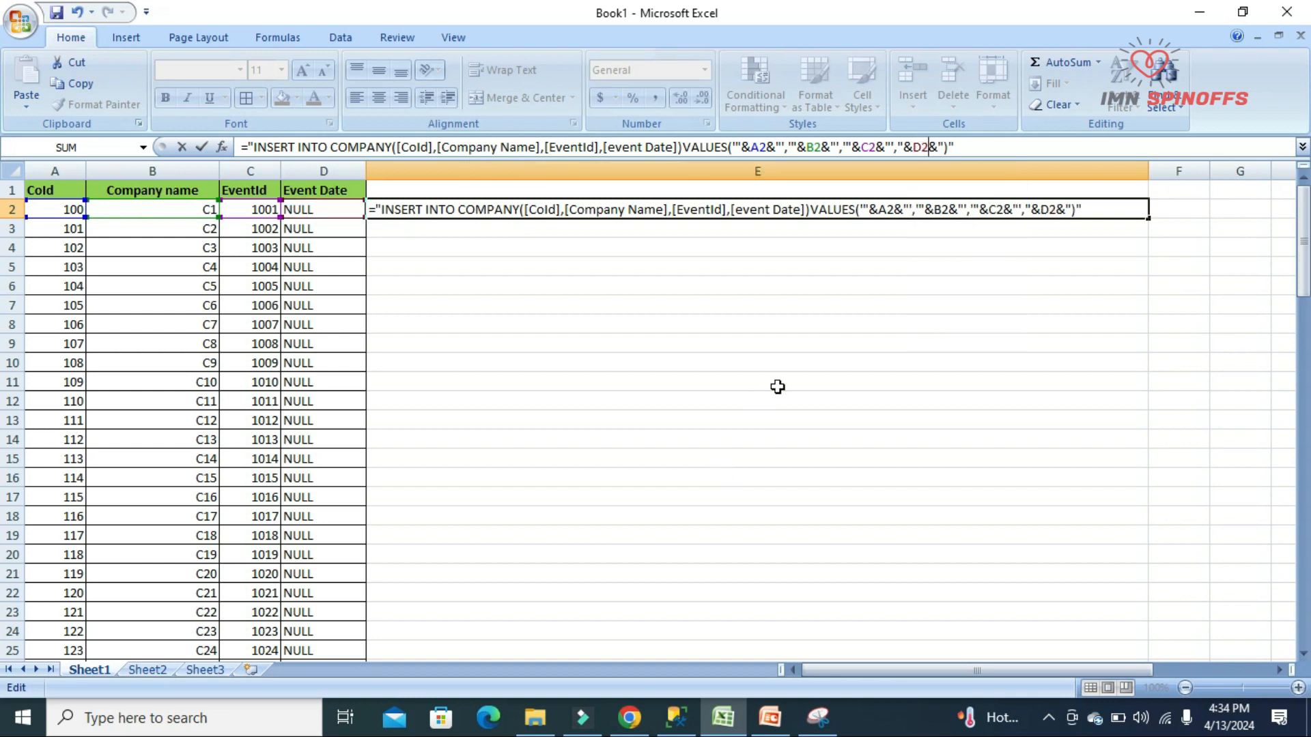
pyautogui.press('Right')
pyautogui.press('Right')
pyautogui.press('Right')
pyautogui.press('Return')
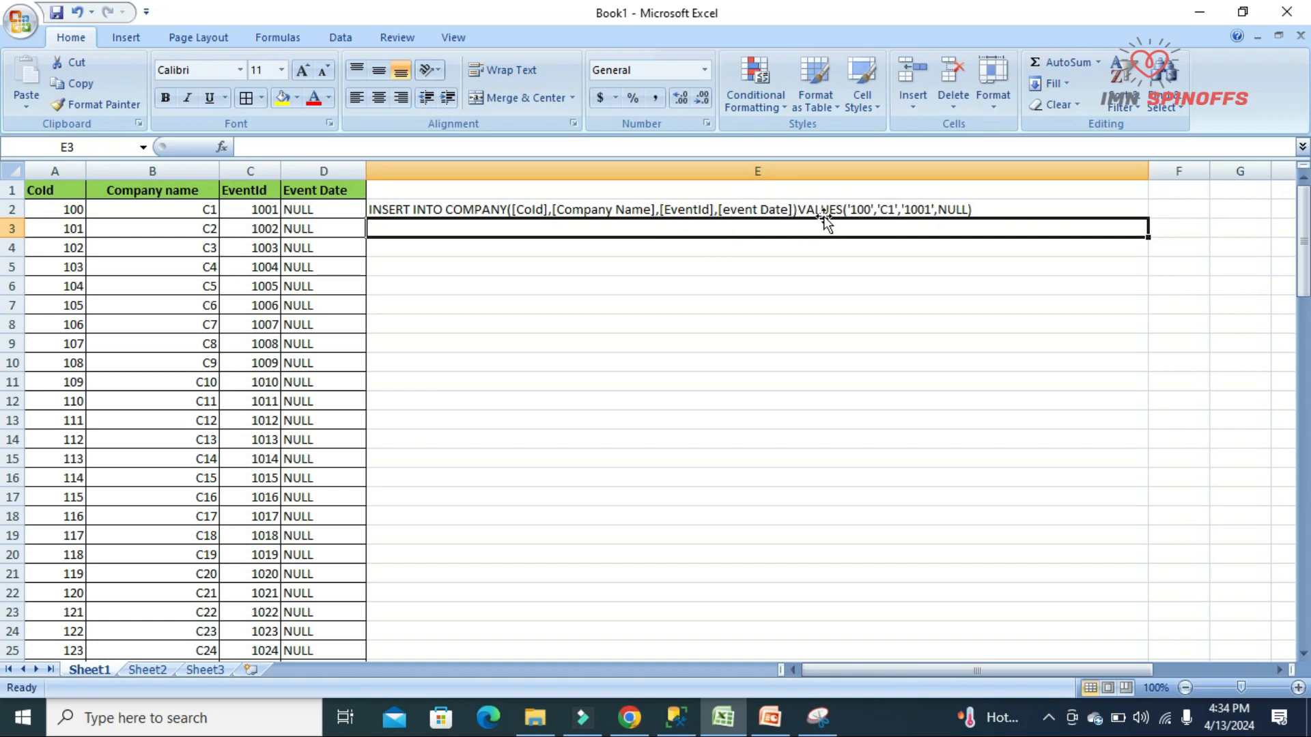
# - Fill the INSERT formula from E2 down column E to the last data row, 102
pyautogui.click(1055, 210)
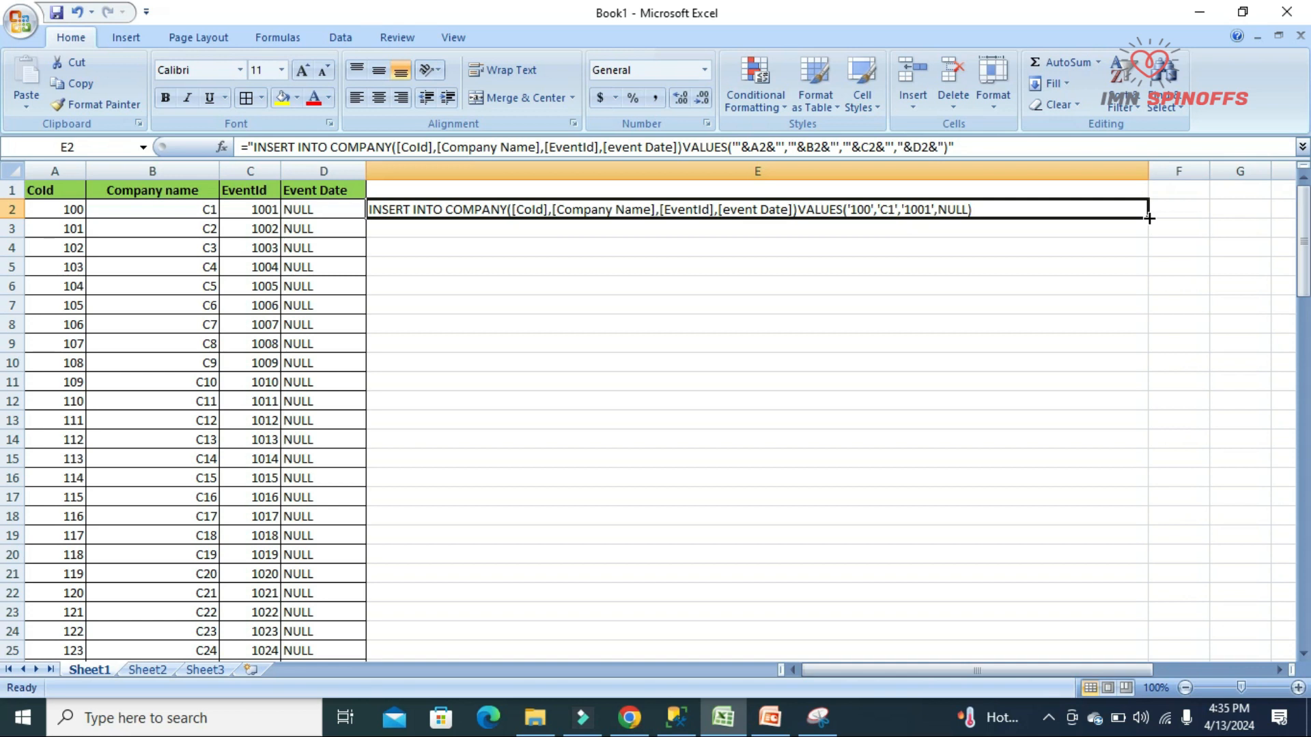
pyautogui.moveTo(1149, 218); pyautogui.dragTo(1149, 631)
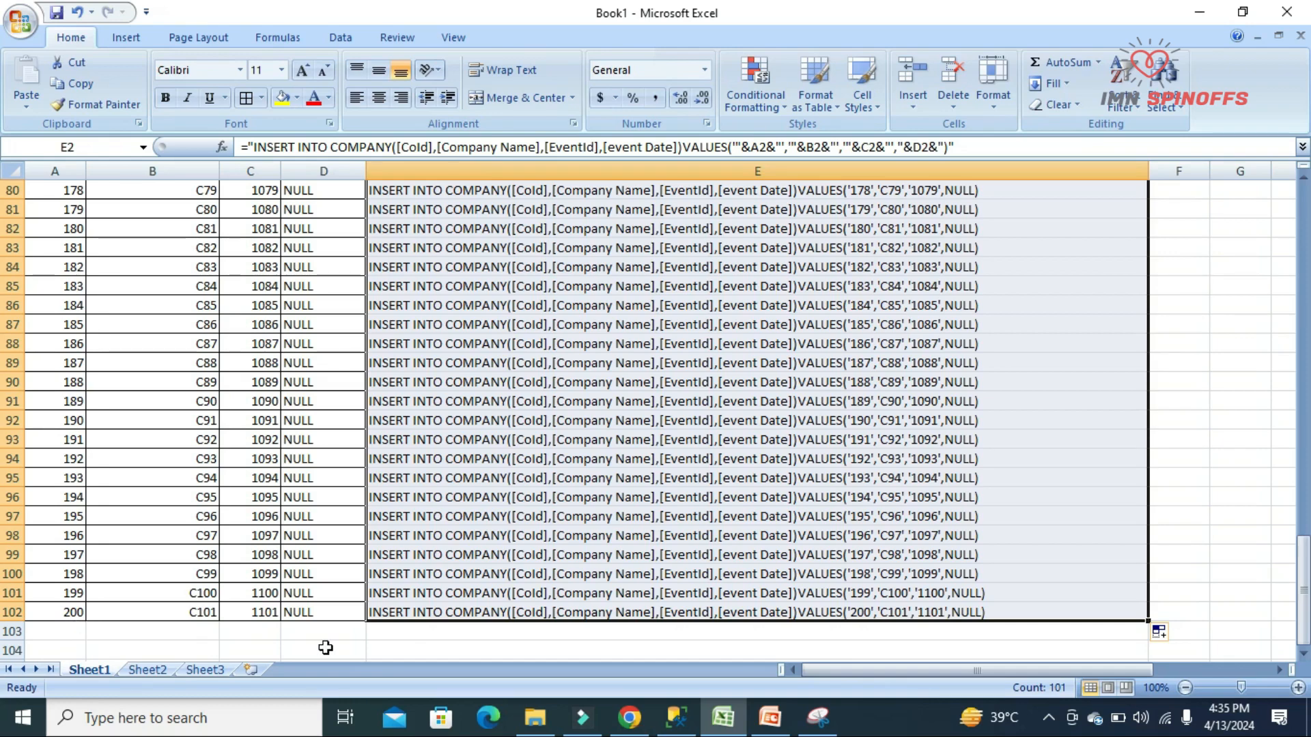
pyautogui.click(485, 648)
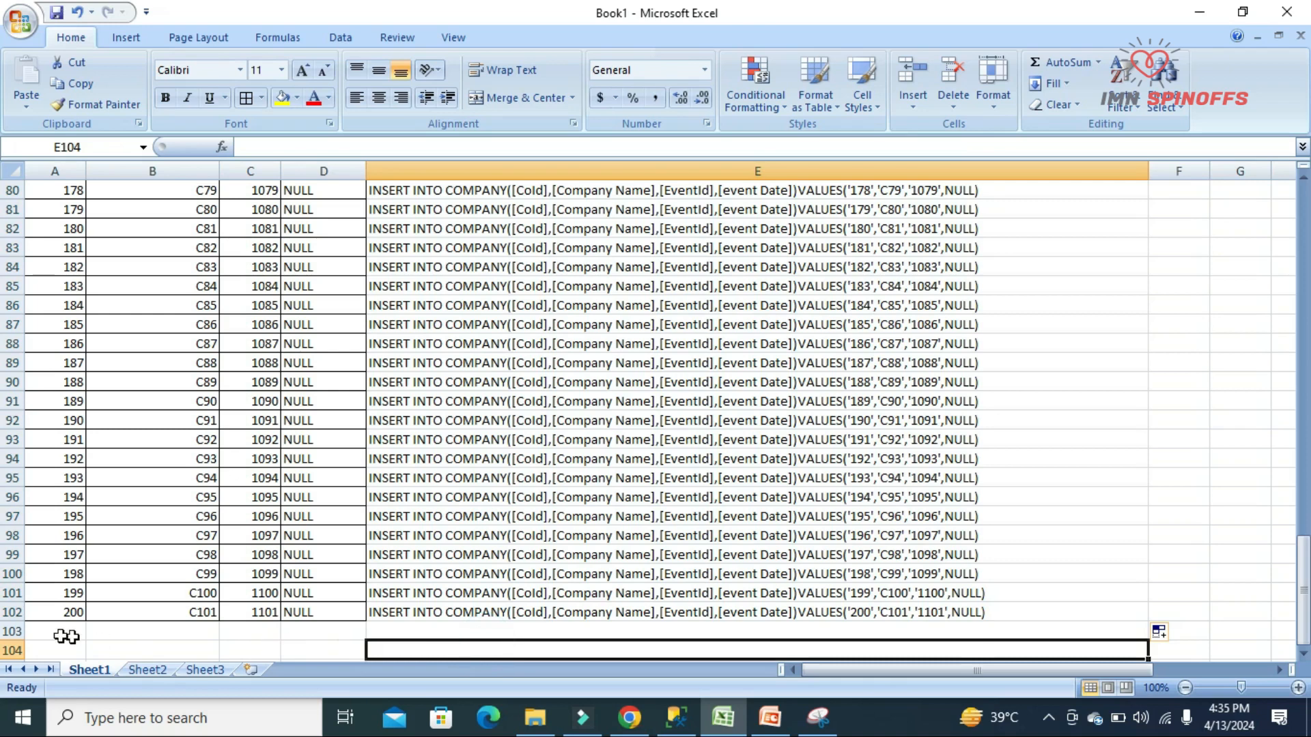
pyautogui.click(66, 614)
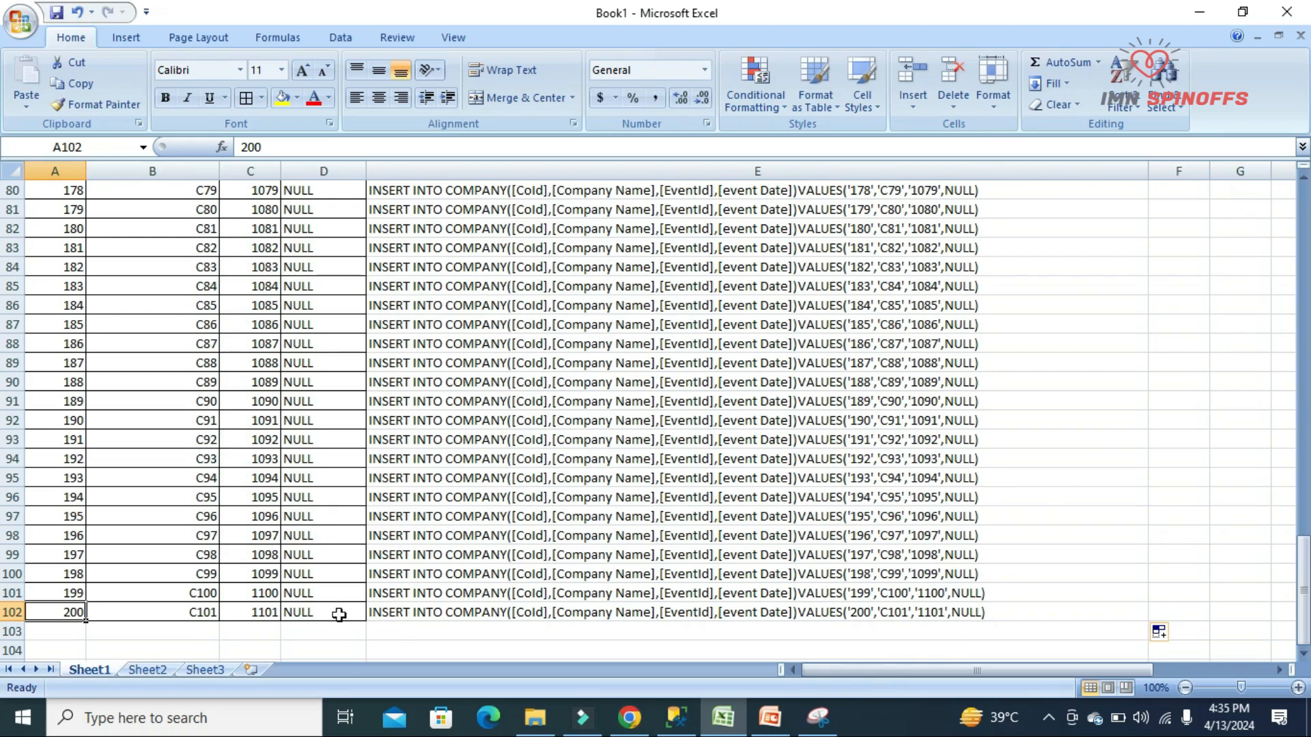
# - Copy all generated INSERT statements in the range E2:E102
pyautogui.click(562, 617)
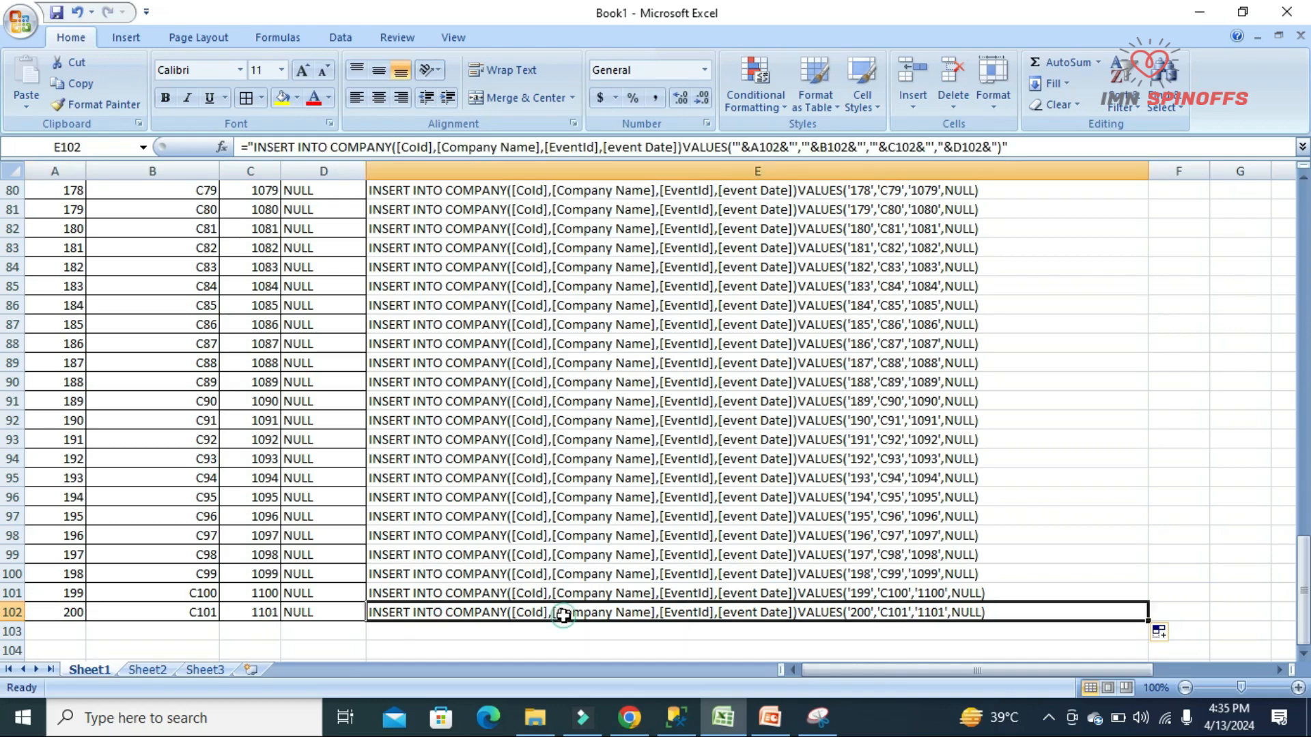
pyautogui.moveTo(1304, 586); pyautogui.dragTo(1305, 361)
pyautogui.moveTo(1310, 183); pyautogui.dragTo(1305, 168)
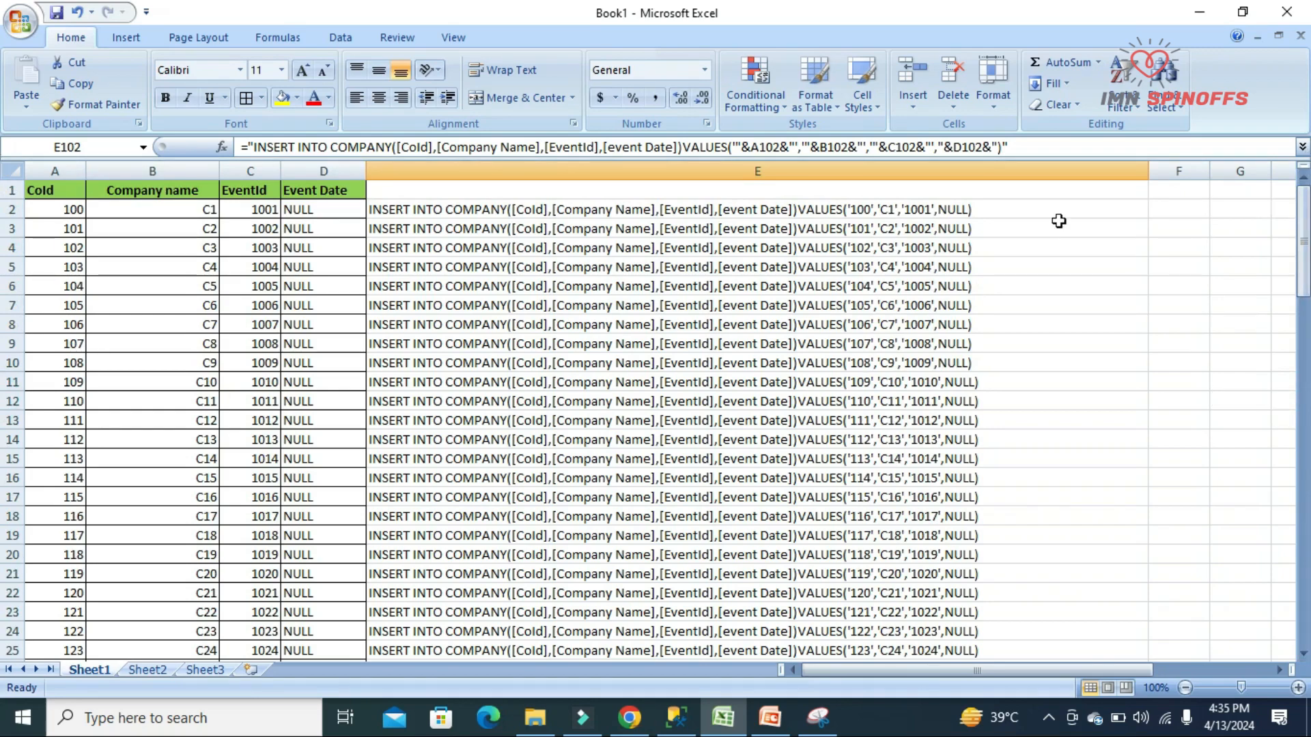
pyautogui.keyDown('shift'); pyautogui.click(734, 209); pyautogui.keyUp('shift')
pyautogui.hotkey('ctrl', 'c')
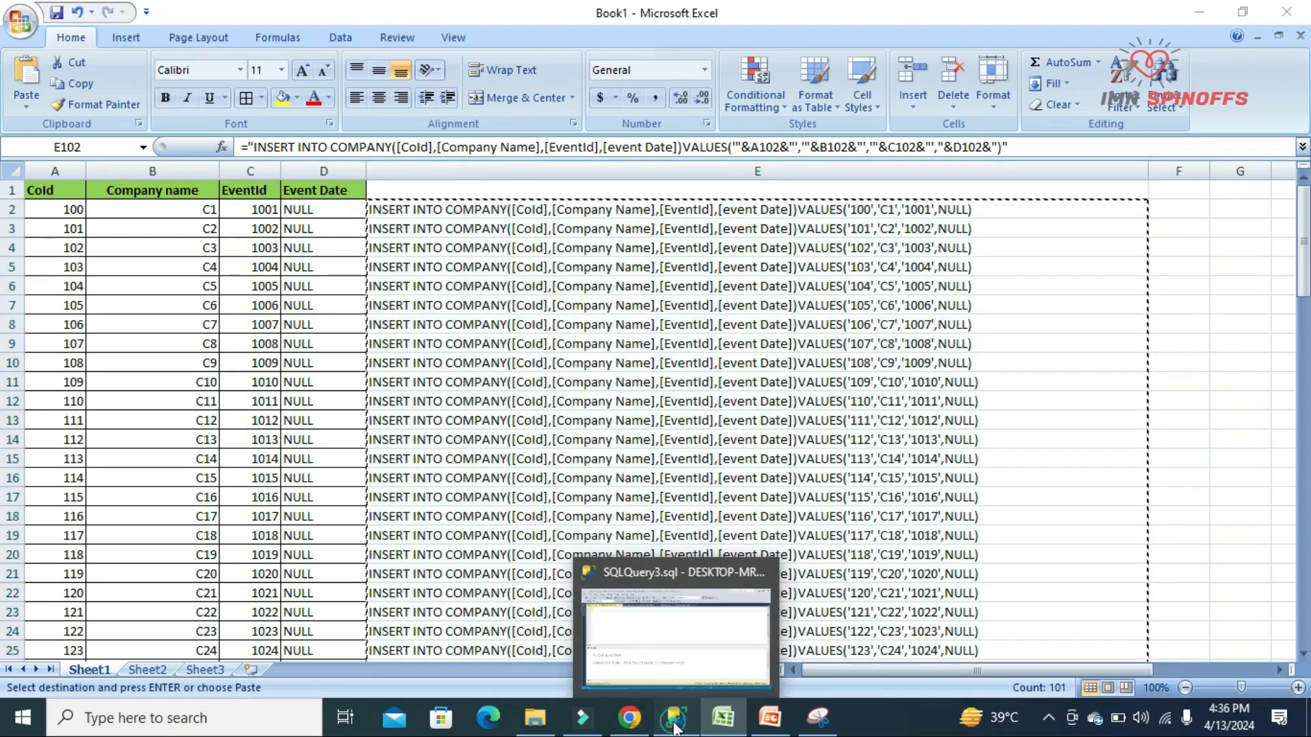
# - Switch to SQL Server Management Studio and paste the INSERT statements into the empty SQLQuery3 query
pyautogui.click(676, 717)
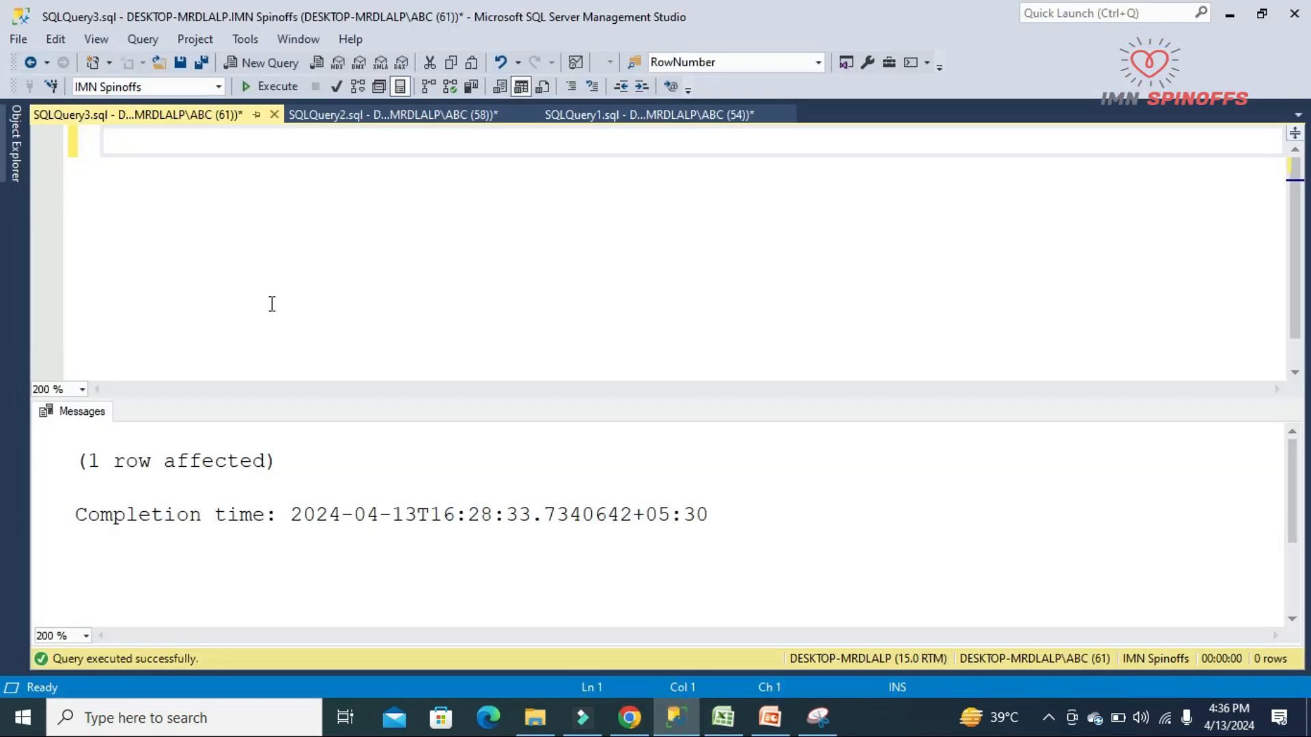
pyautogui.hotkey('ctrl', 'v')
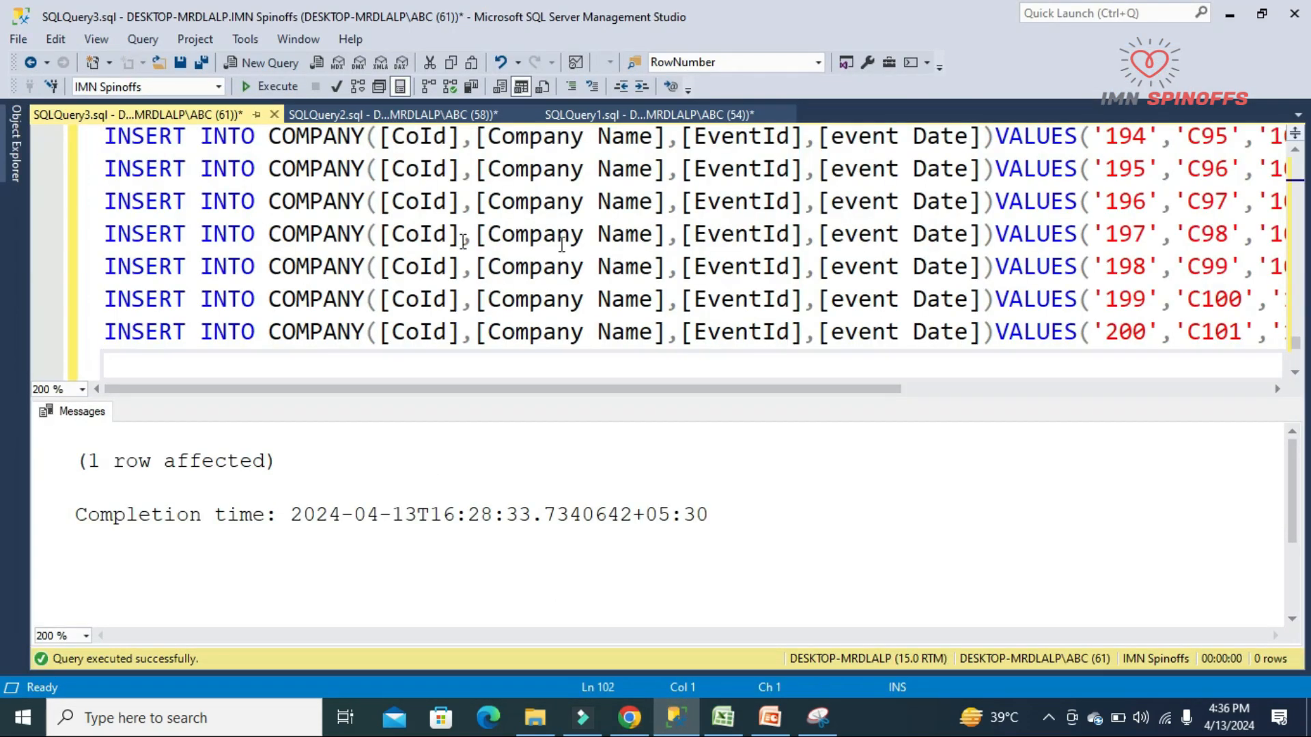
pyautogui.moveTo(1297, 352); pyautogui.dragTo(3, 113)
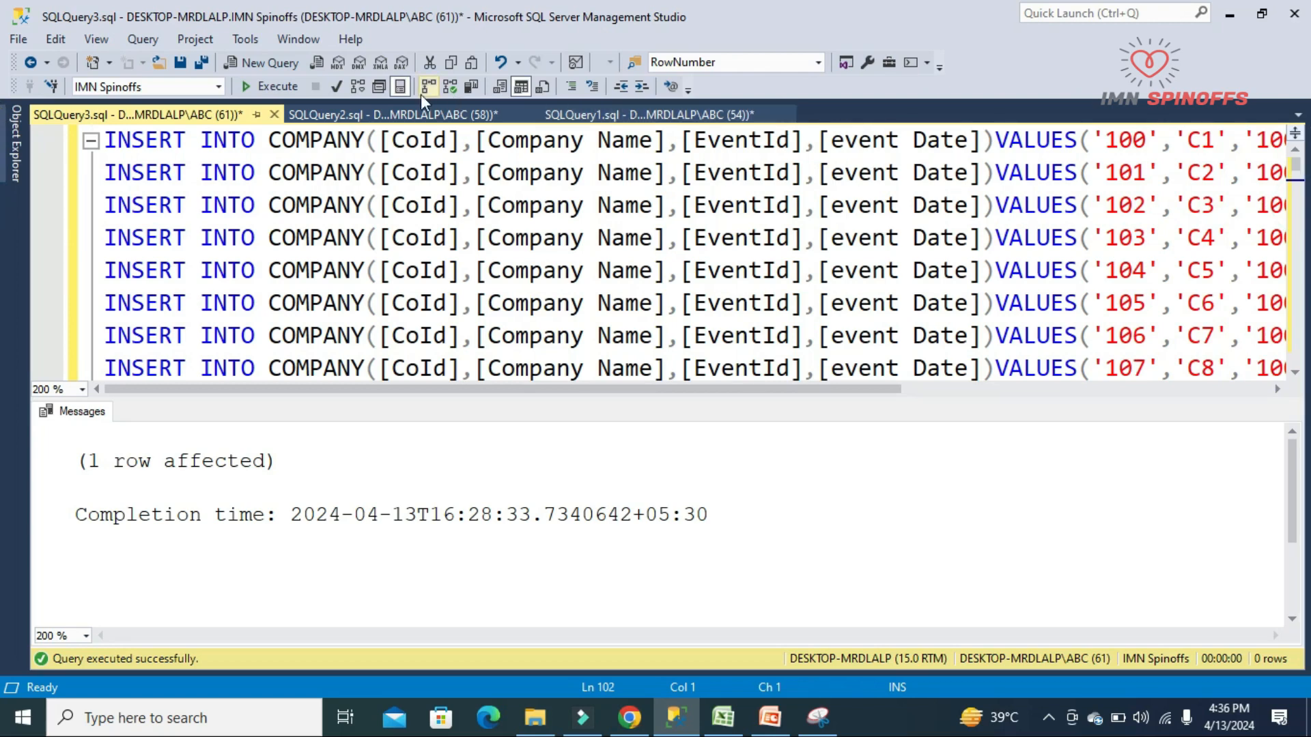
# - Run the select query on the Company table in SQLQuery2, and execute the INSERT statements in SQLQuery3
pyautogui.click(359, 116)
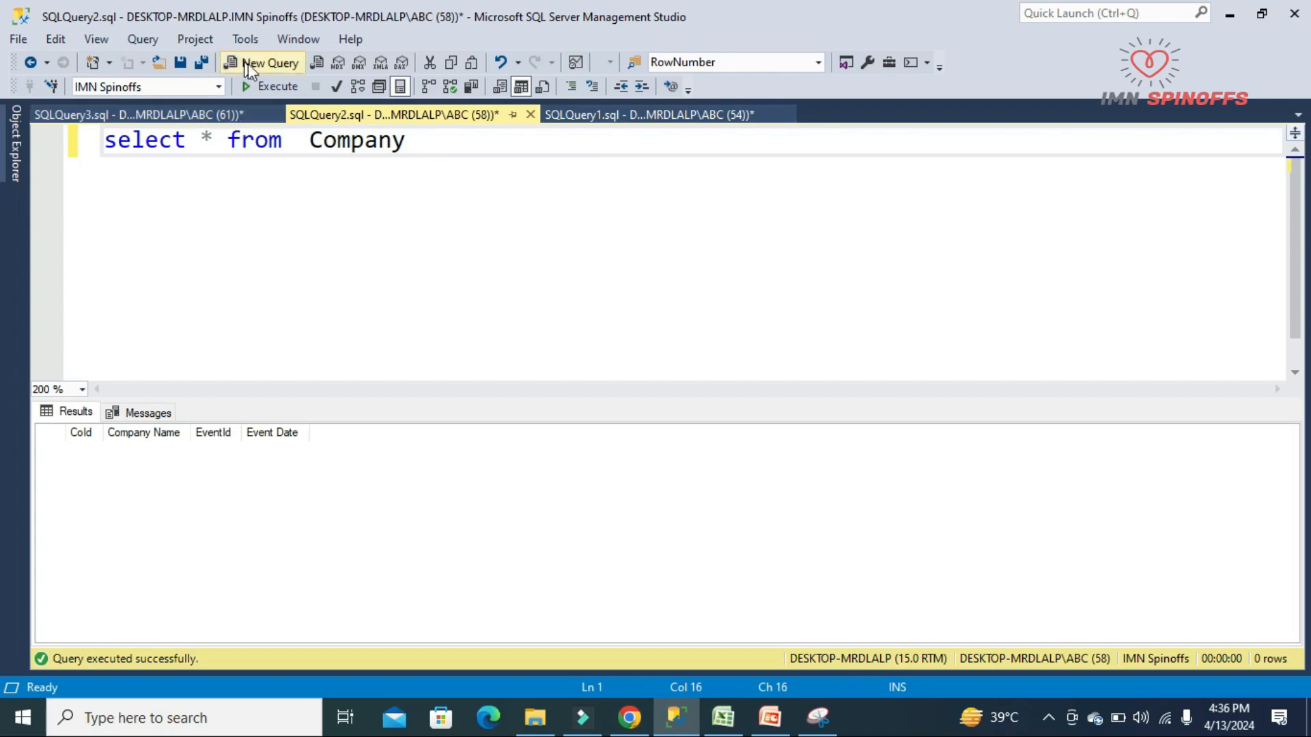
pyautogui.click(264, 85)
pyautogui.click(156, 116)
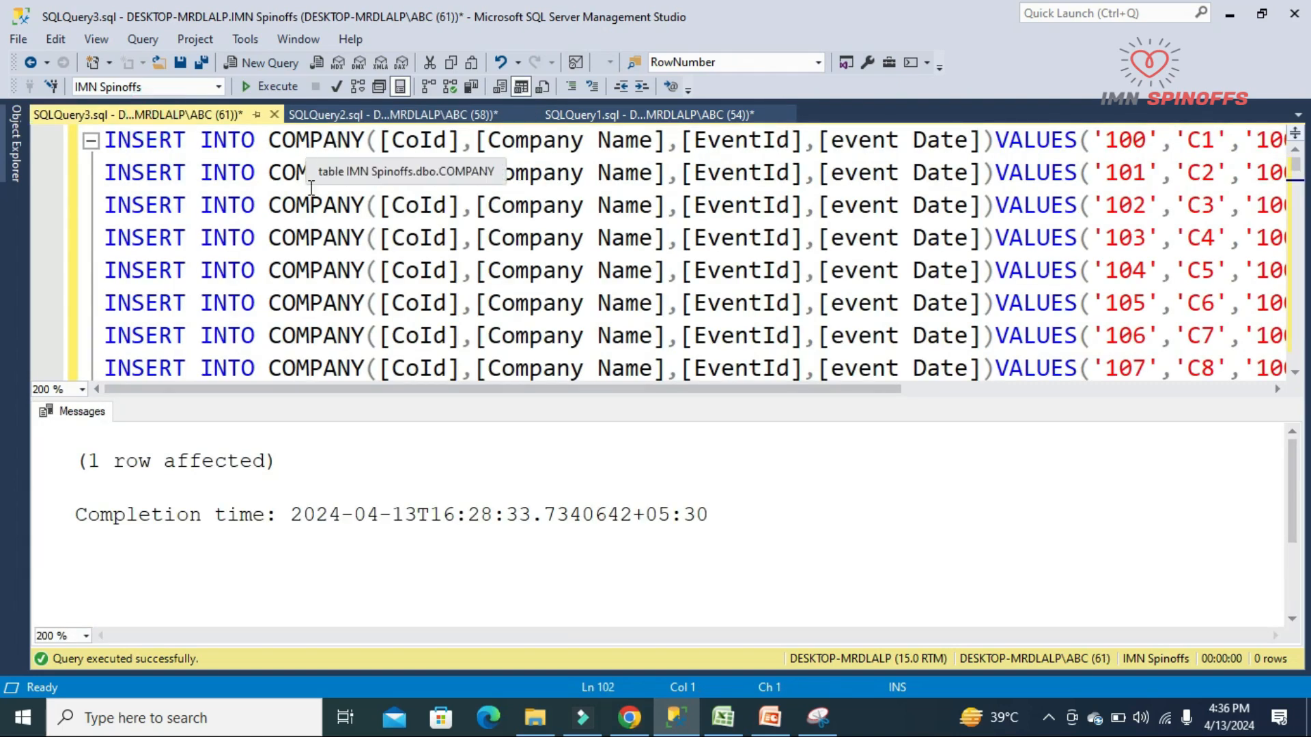
pyautogui.click(271, 87)
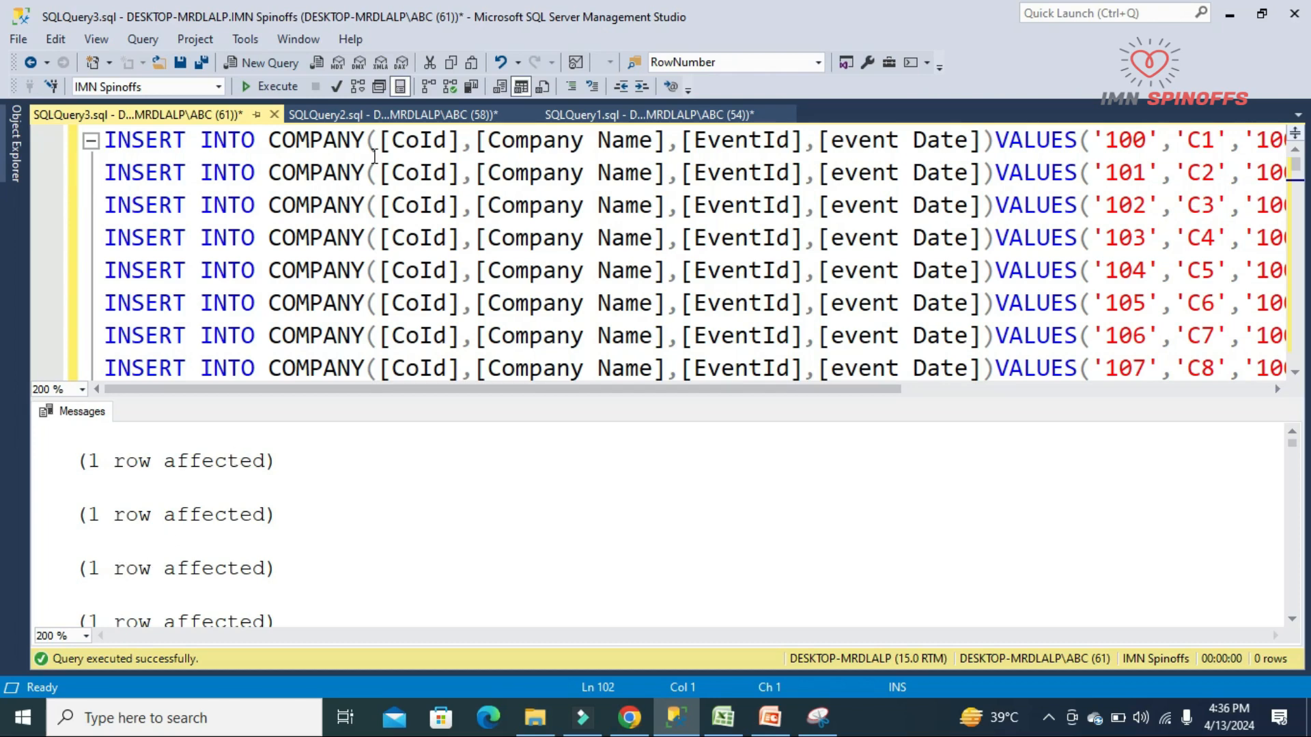
# - Rerun select * from Company in SQLQuery2 and review the rows loaded into the table
pyautogui.click(377, 116)
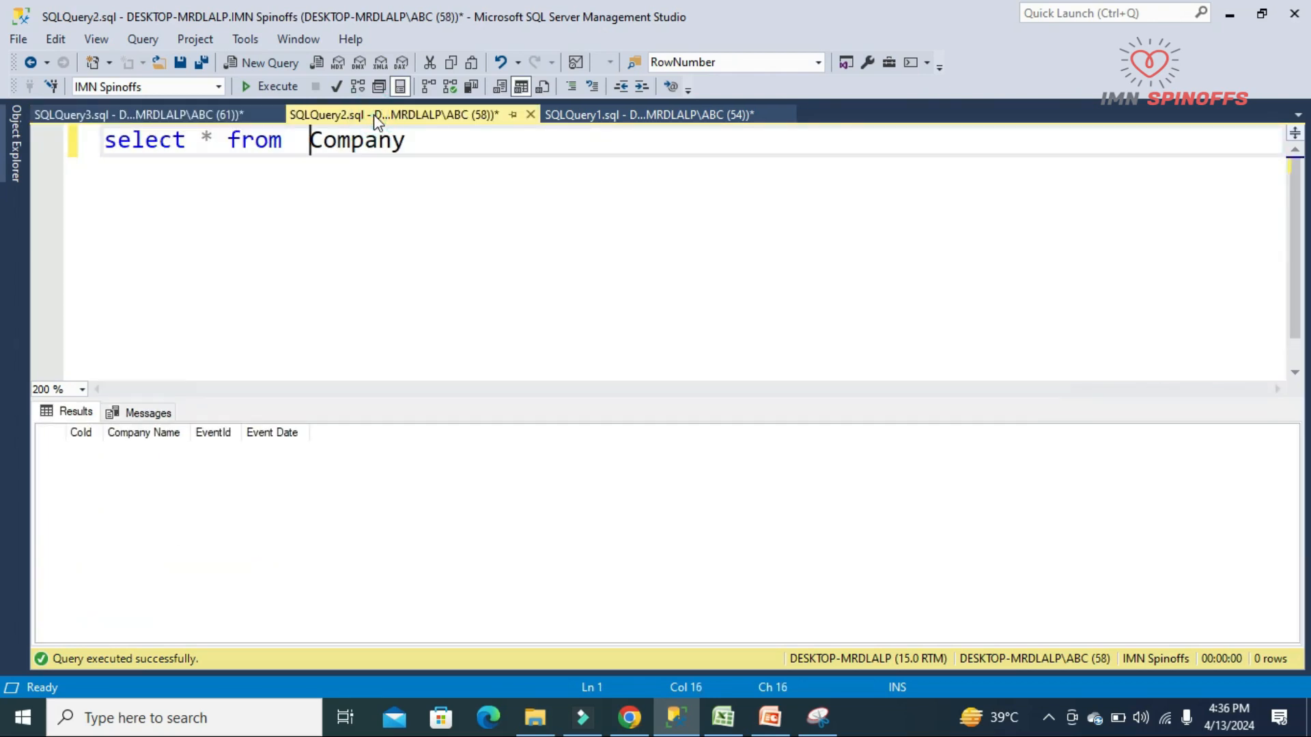
pyautogui.click(277, 88)
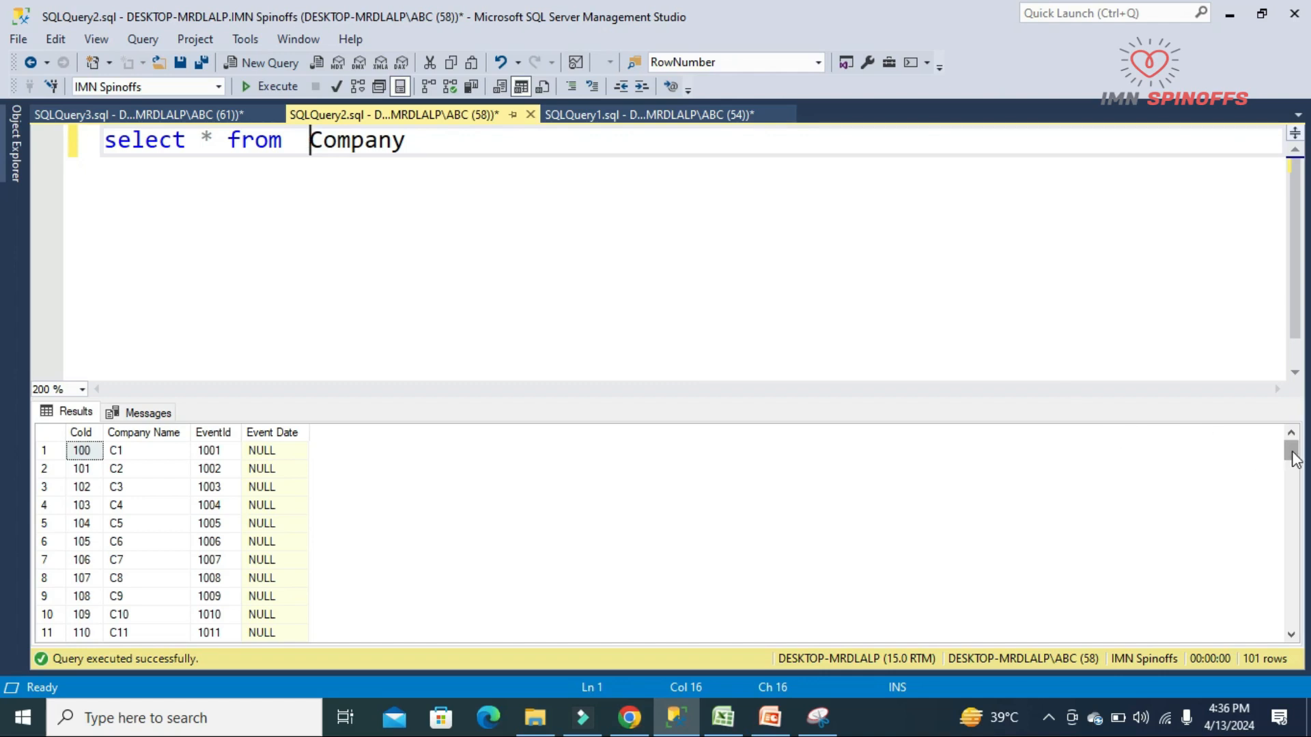
pyautogui.moveTo(1291, 451)
pyautogui.mouseDown()
pyautogui.moveTo(1294, 620)
pyautogui.moveTo(1292, 451)
pyautogui.mouseUp()
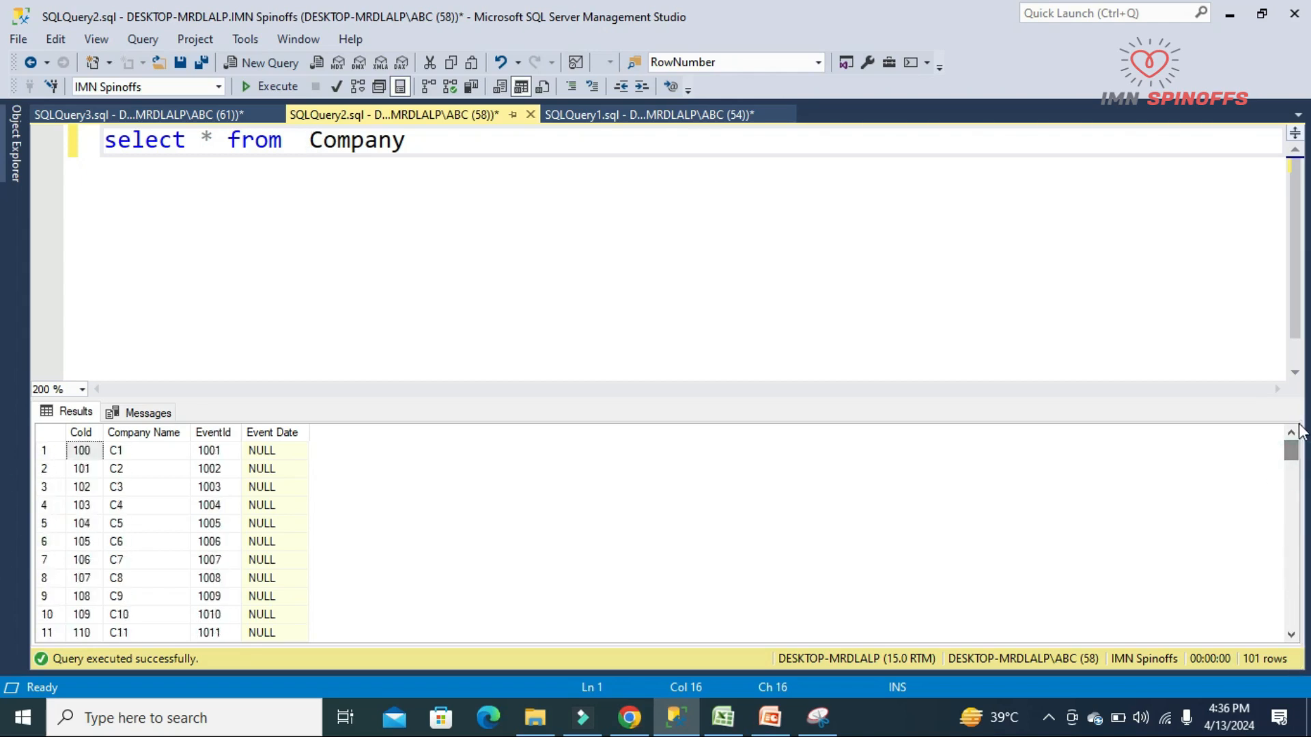